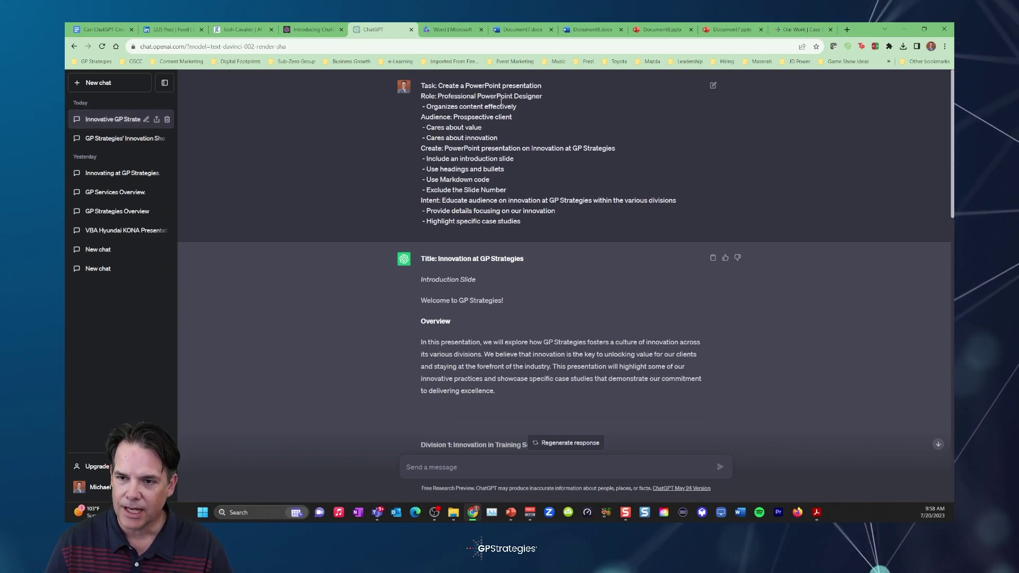
Step: Highlight the prompt's Task line, the 'Innovation at GP Strategies' topic, the educate-across-divisions intent and the case-study request
{"action": "left_click_drag", "start_coordinate": [422, 85], "coordinate": [460, 86]}
{"action": "left_click", "coordinate": [422, 95]}
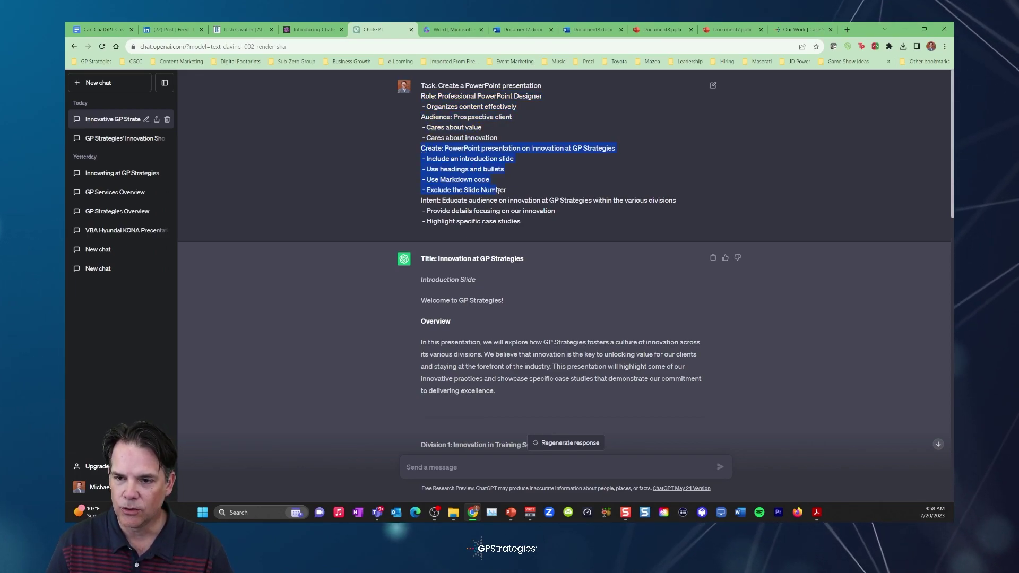
{"action": "left_click", "coordinate": [421, 201]}
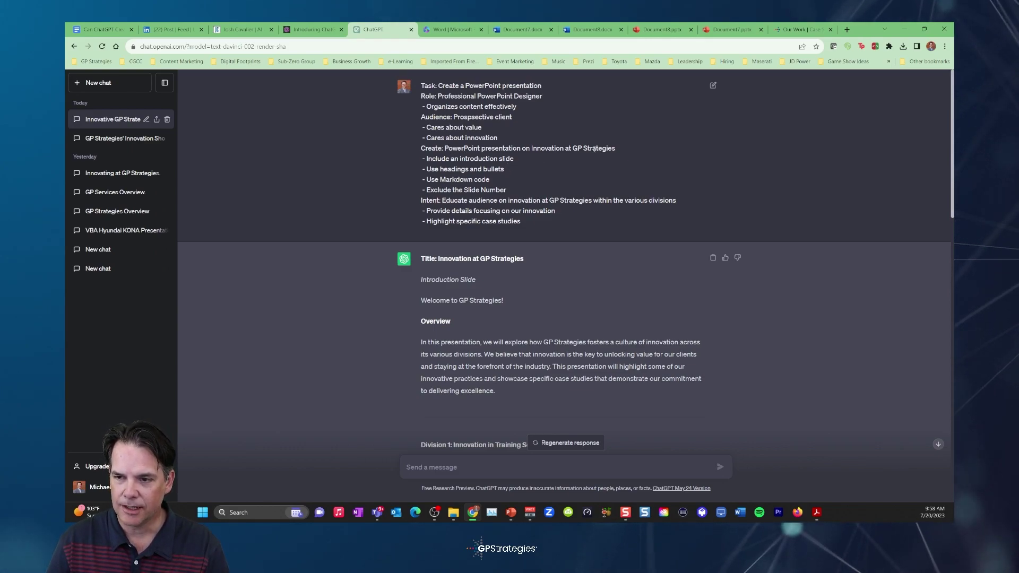
{"action": "left_click_drag", "start_coordinate": [615, 148], "coordinate": [520, 151]}
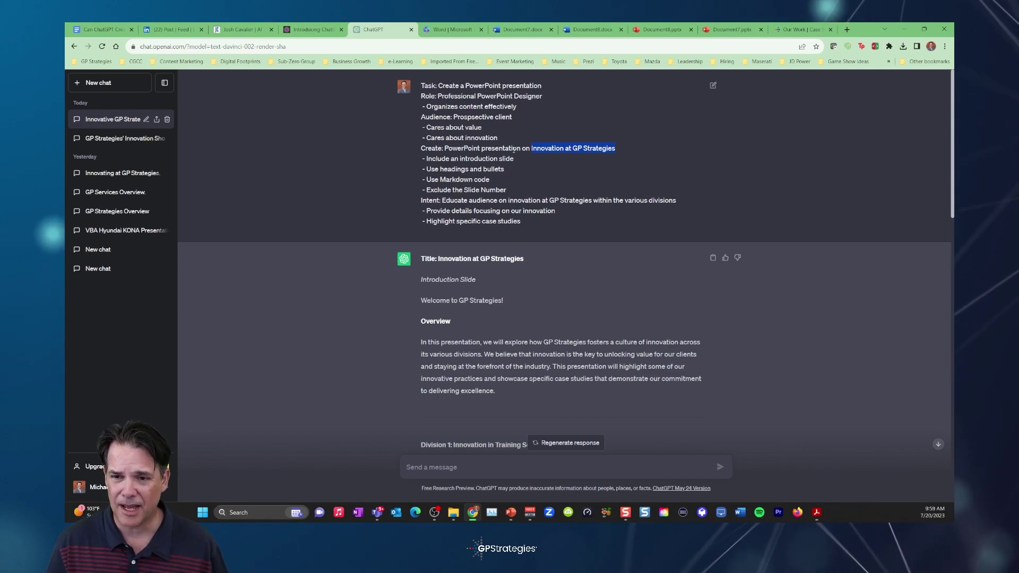
{"action": "left_click", "coordinate": [676, 201]}
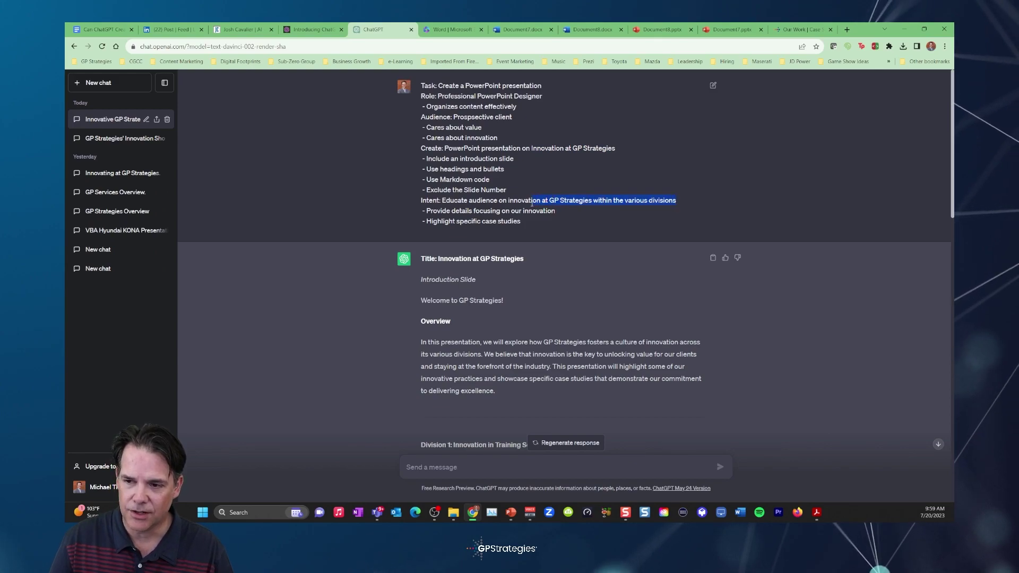
{"action": "mouse_move", "coordinate": [533, 204]}
{"action": "left_mouse_down"}
{"action": "mouse_move", "coordinate": [440, 201]}
{"action": "mouse_move", "coordinate": [548, 212]}
{"action": "left_mouse_up"}
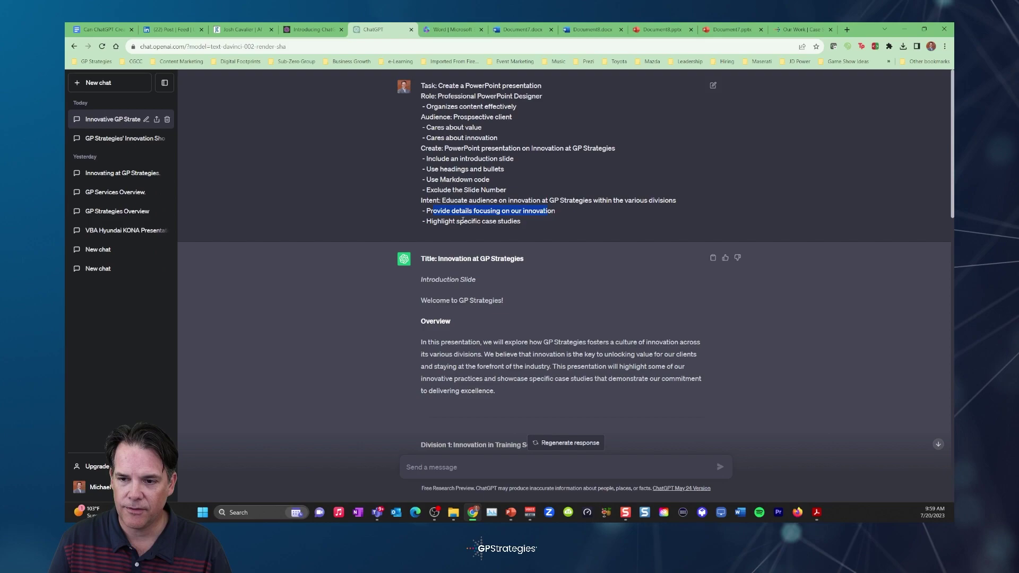
{"action": "left_click_drag", "start_coordinate": [482, 223], "coordinate": [529, 230]}
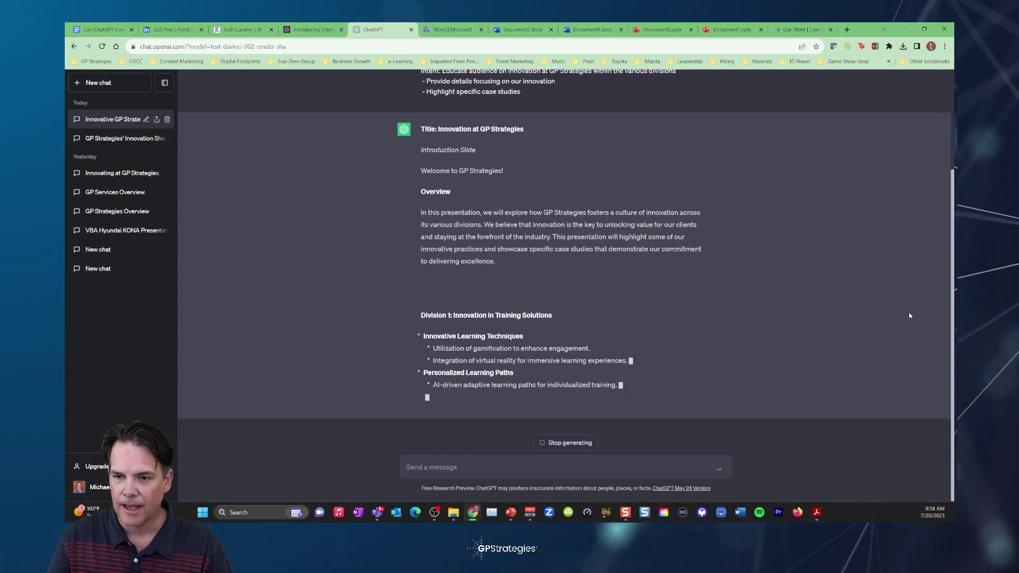
Step: Highlight the introduction-slide line of the prompt
{"action": "scroll", "coordinate": [952, 317], "scroll_direction": "up", "scroll_amount": 3}
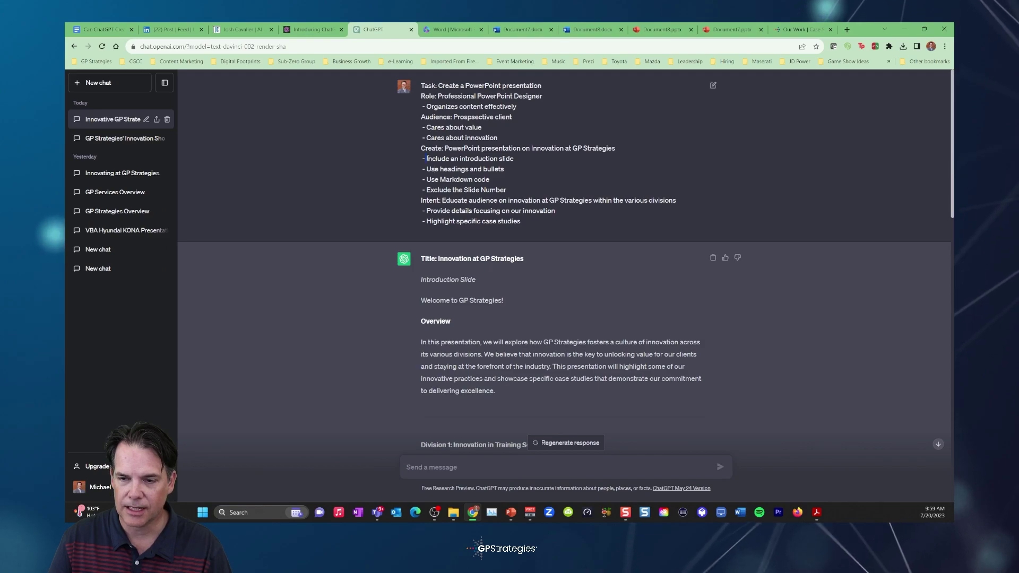
{"action": "left_click_drag", "start_coordinate": [425, 159], "coordinate": [536, 162]}
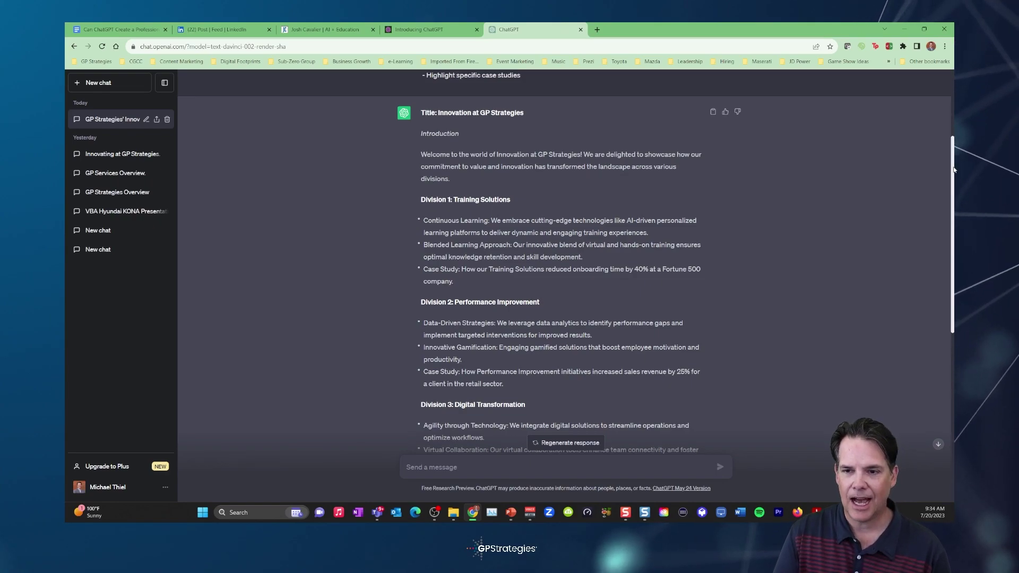
{"action": "left_click_drag", "start_coordinate": [954, 169], "coordinate": [953, 170]}
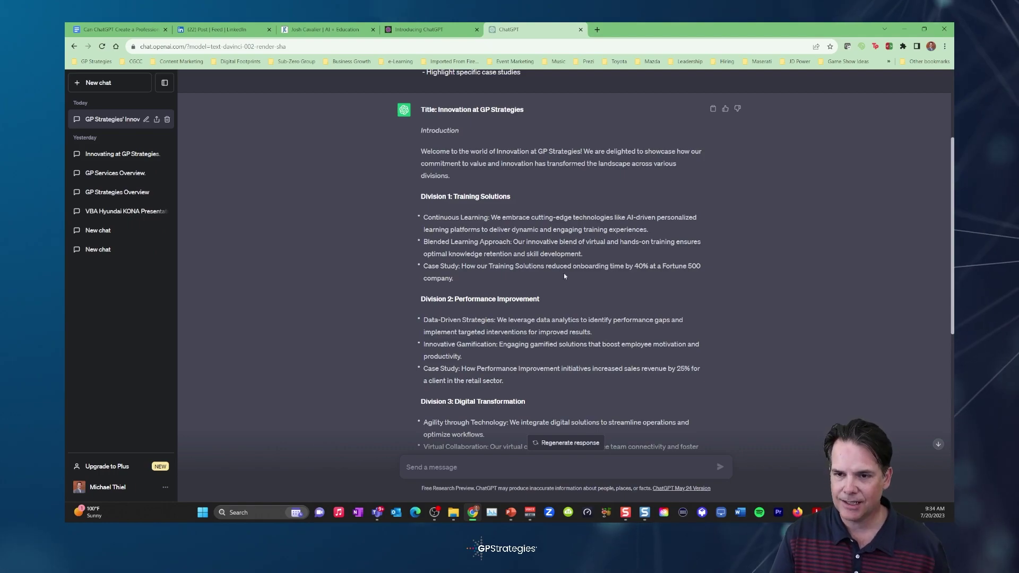
Step: Select the whole ChatGPT reply from its title to the end and bring up its copy options
{"action": "left_click_drag", "start_coordinate": [422, 109], "coordinate": [480, 451]}
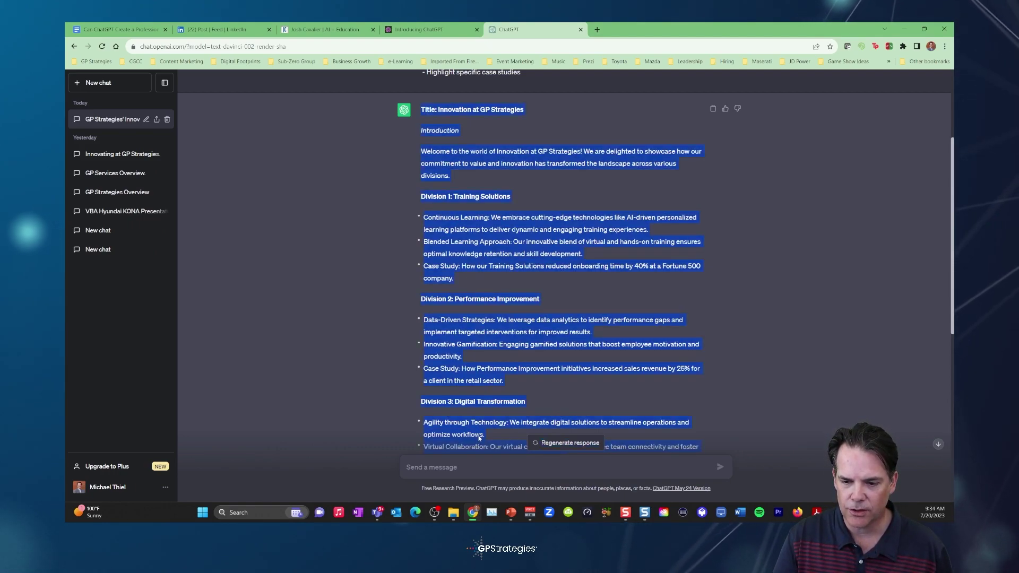
{"action": "left_click", "coordinate": [431, 107]}
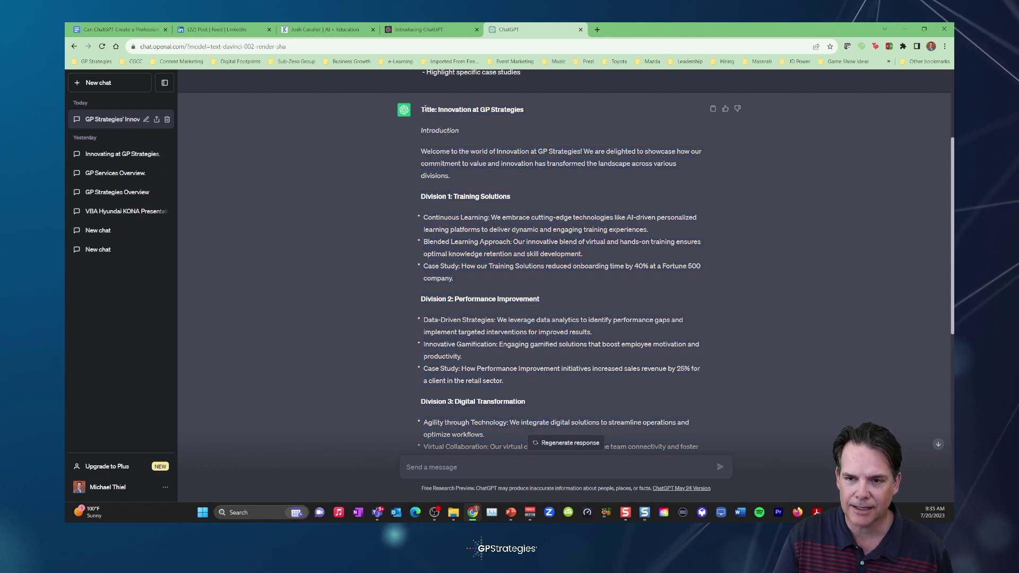
{"action": "left_click_drag", "start_coordinate": [422, 110], "coordinate": [723, 399]}
{"action": "scroll", "coordinate": [723, 399], "scroll_direction": "down", "scroll_amount": 1}
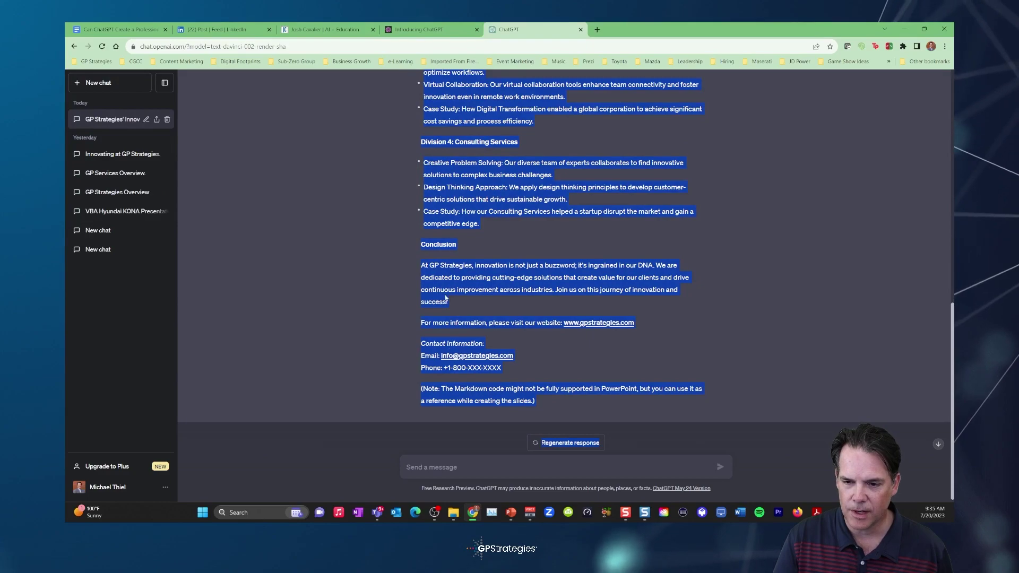
{"action": "right_click", "coordinate": [456, 203]}
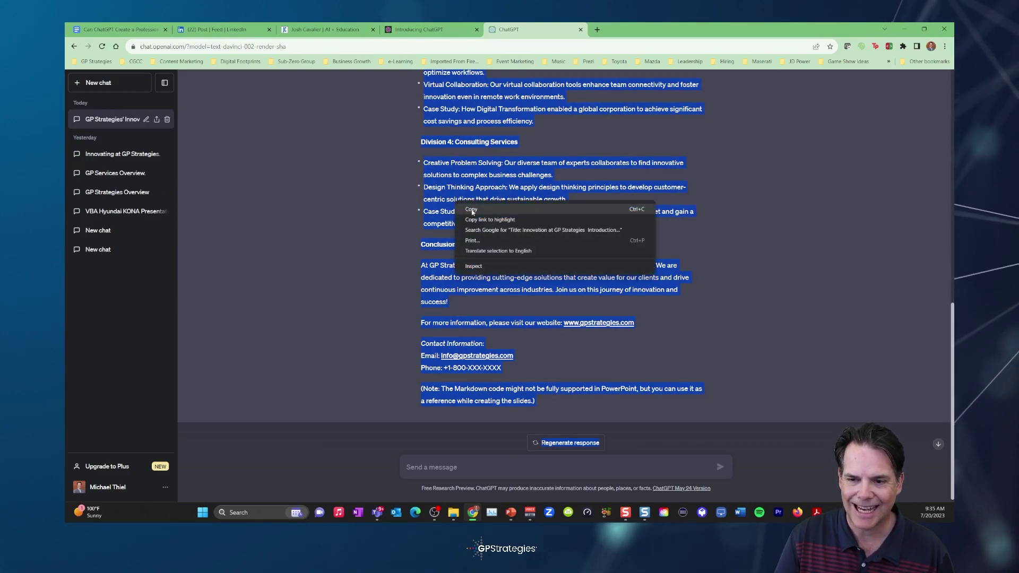
Step: Copy the reply and start a new blank Word document from Microsoft 365 (found via an 'office 365' search)
{"action": "left_click", "coordinate": [472, 211]}
{"action": "key", "text": "ctrl+t"}
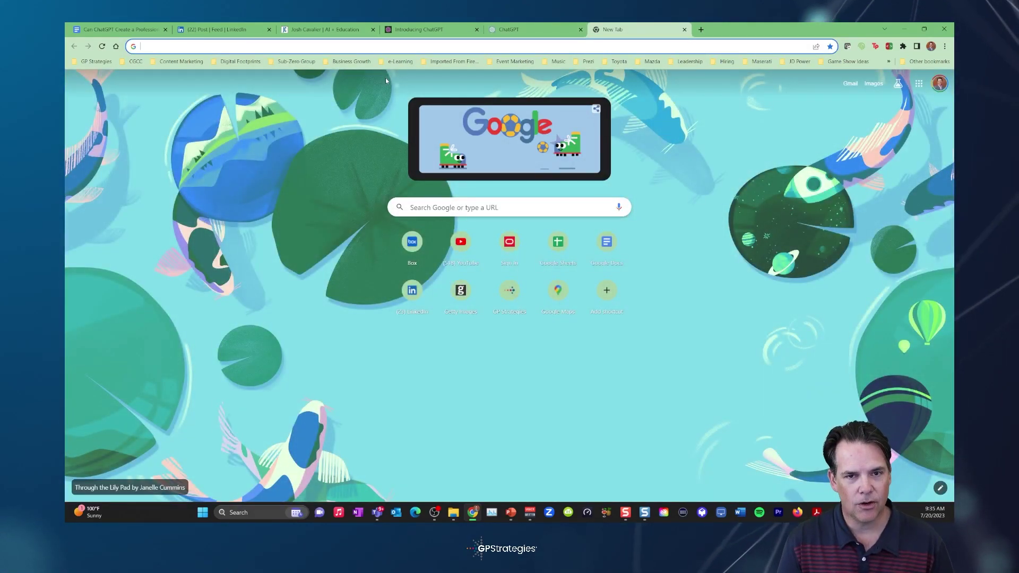
{"action": "type", "text": "office 365"}
{"action": "key", "text": "Return"}
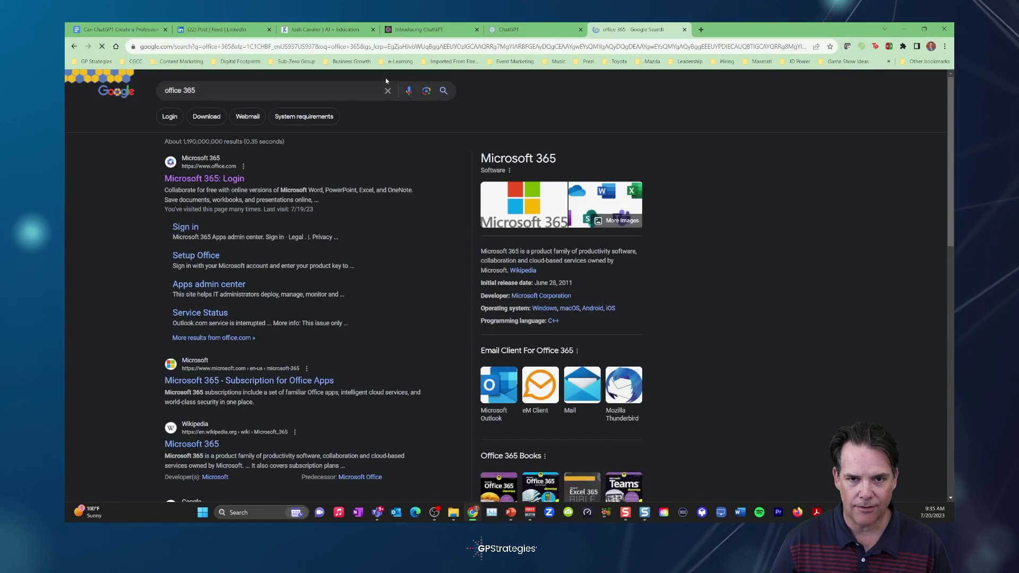
{"action": "left_click", "coordinate": [215, 170]}
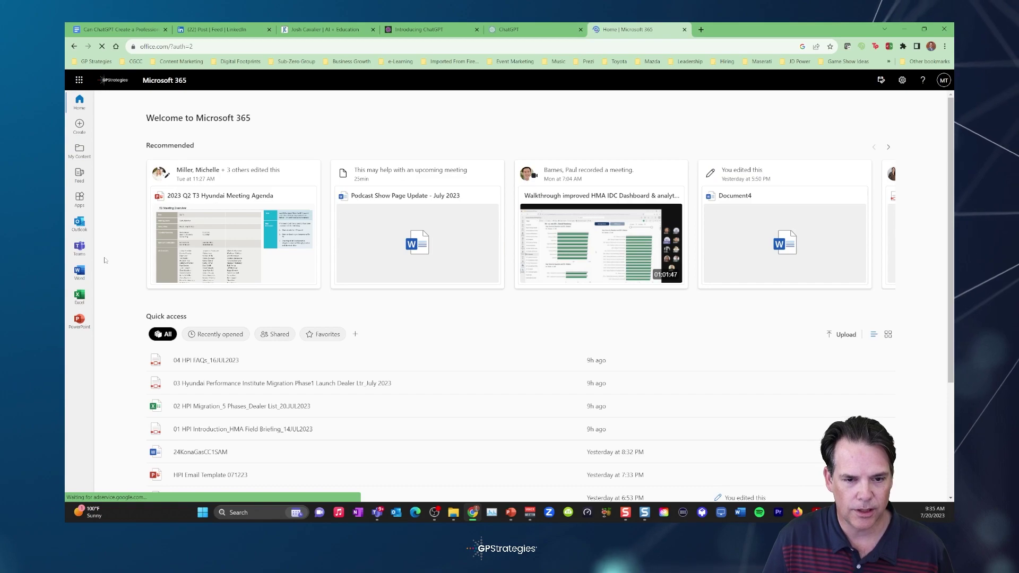
{"action": "left_click", "coordinate": [80, 273]}
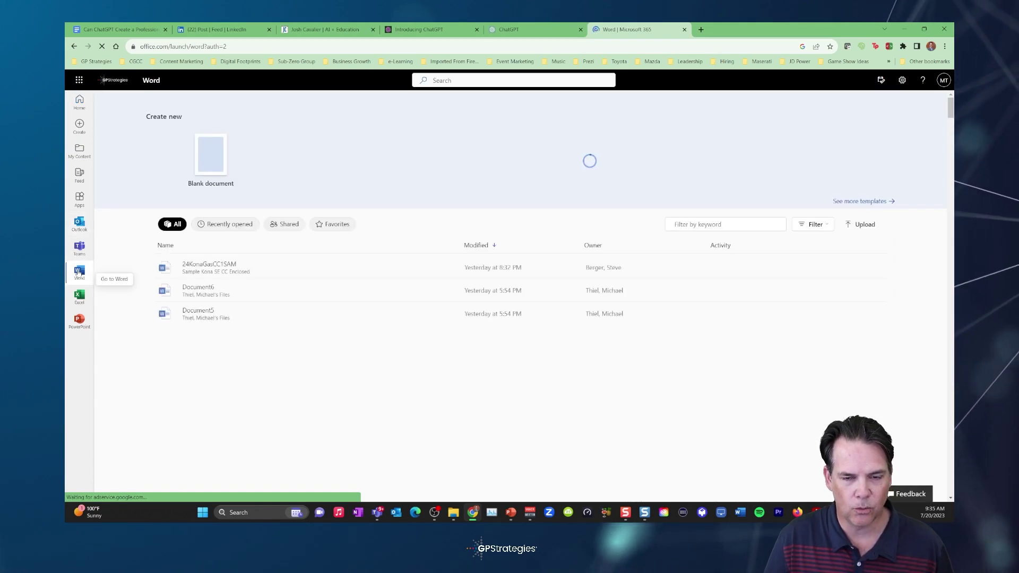
{"action": "left_click", "coordinate": [179, 159]}
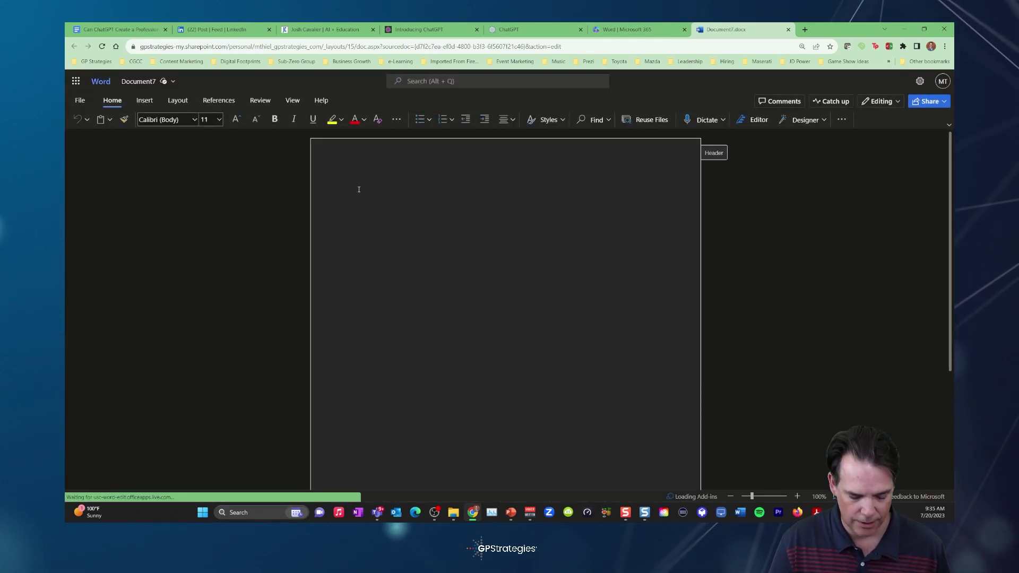
Step: Paste the copied ChatGPT reply into Document7
{"action": "key", "text": "ctrl+v"}
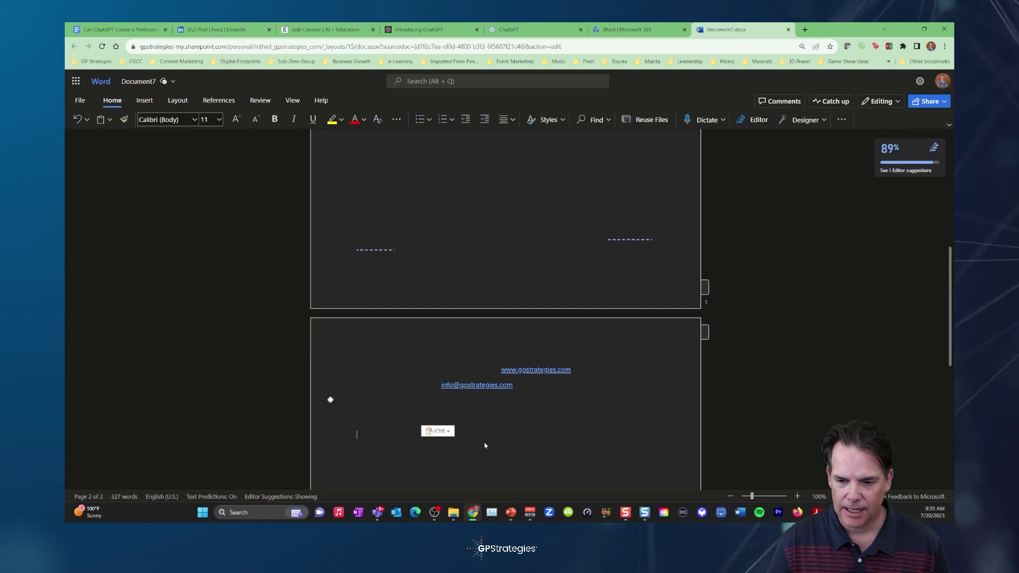
{"action": "left_click_drag", "start_coordinate": [497, 448], "coordinate": [389, 155]}
{"action": "left_click", "coordinate": [418, 287]}
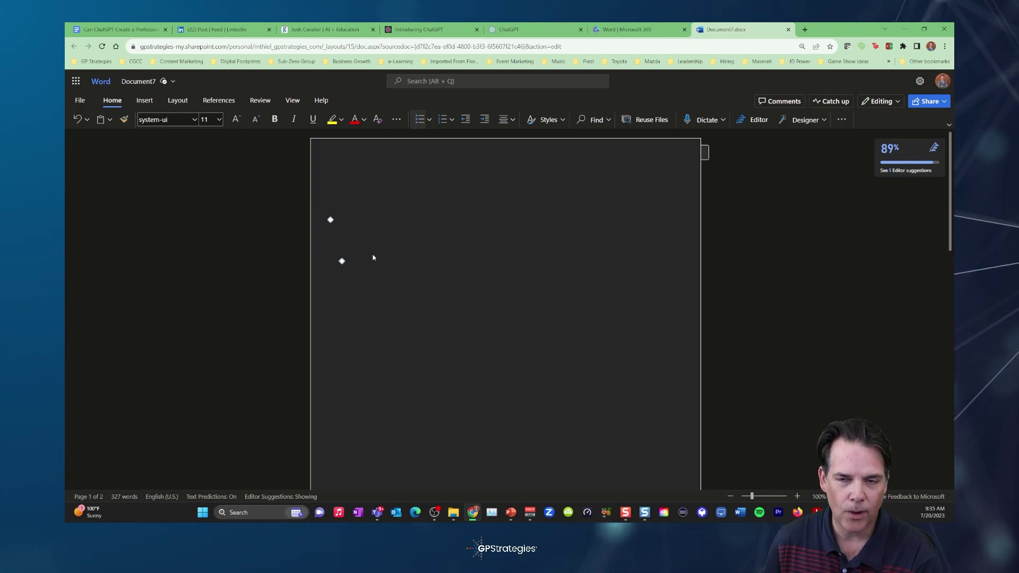
Step: Export Document7 to a PowerPoint presentation with the green criss-cross line theme and open it
{"action": "left_click", "coordinate": [79, 101]}
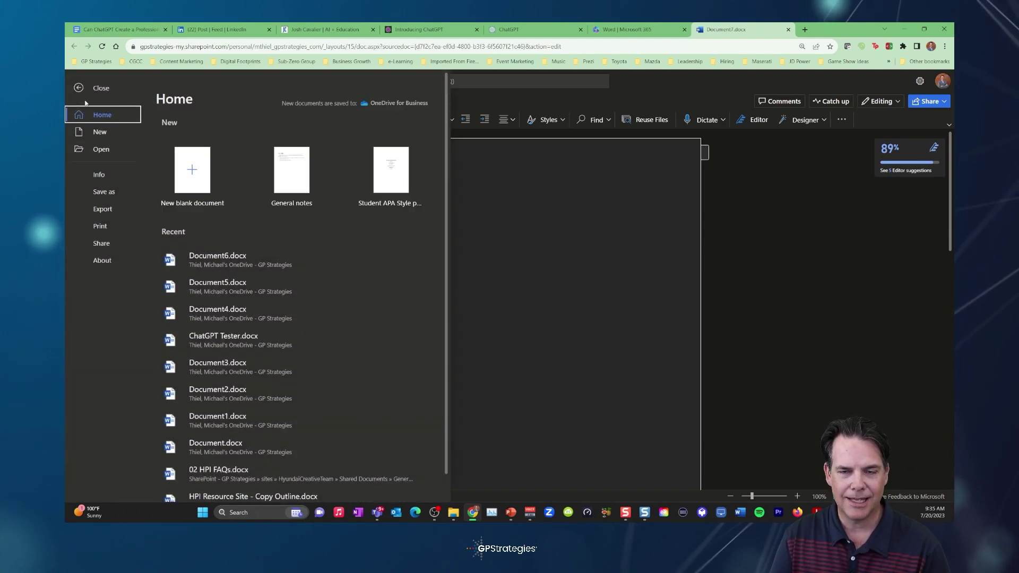
{"action": "left_click", "coordinate": [103, 209]}
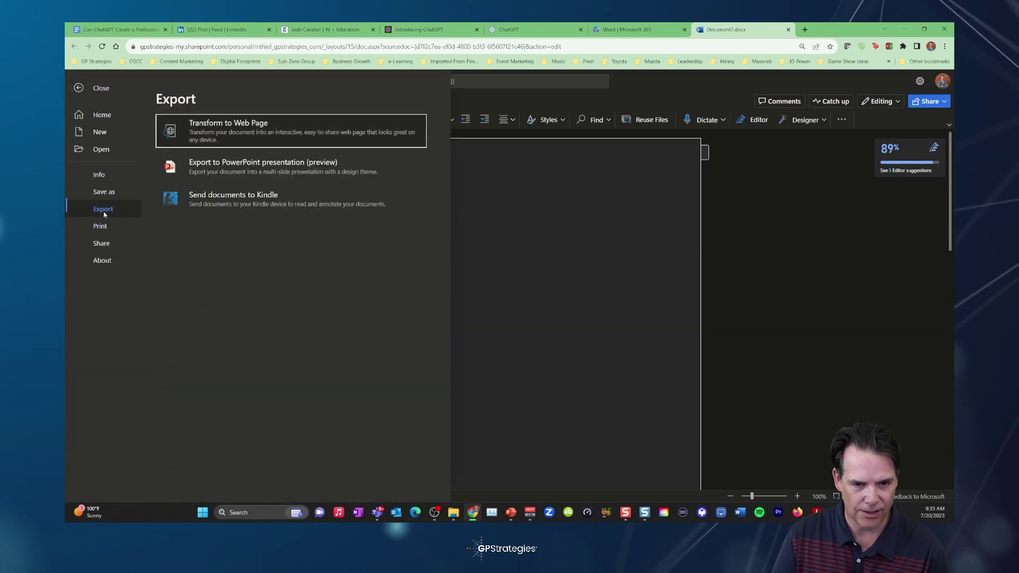
{"action": "left_click", "coordinate": [233, 168]}
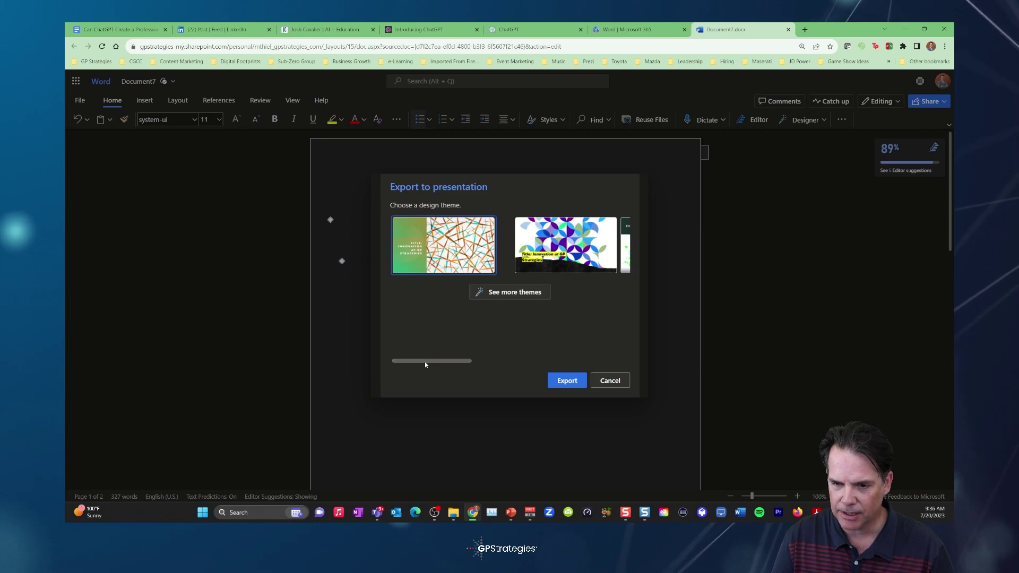
{"action": "mouse_move", "coordinate": [425, 363]}
{"action": "left_mouse_down"}
{"action": "mouse_move", "coordinate": [586, 370]}
{"action": "mouse_move", "coordinate": [498, 371]}
{"action": "mouse_move", "coordinate": [579, 380]}
{"action": "mouse_move", "coordinate": [586, 366]}
{"action": "mouse_move", "coordinate": [416, 367]}
{"action": "left_mouse_up"}
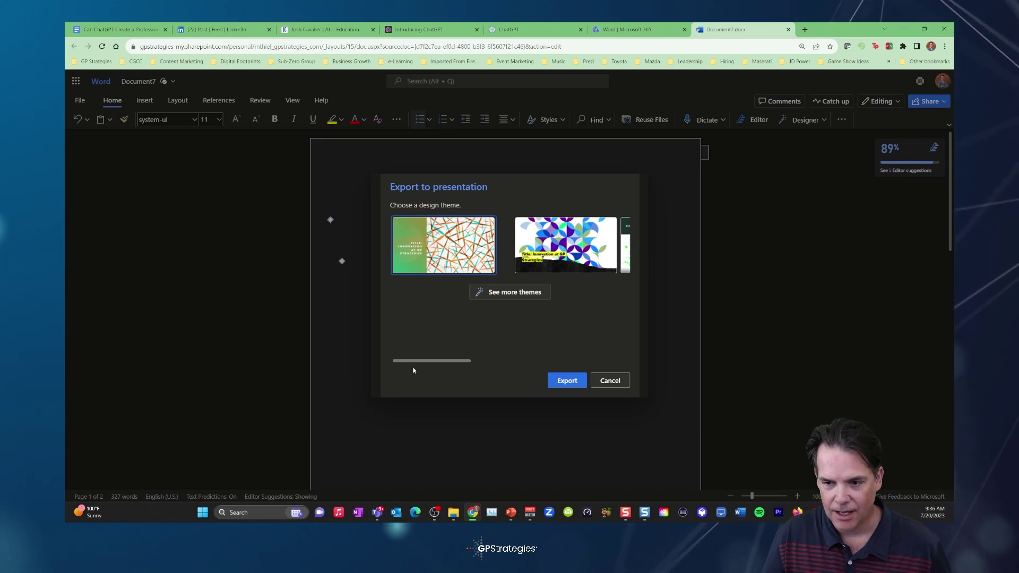
{"action": "left_click", "coordinate": [565, 382]}
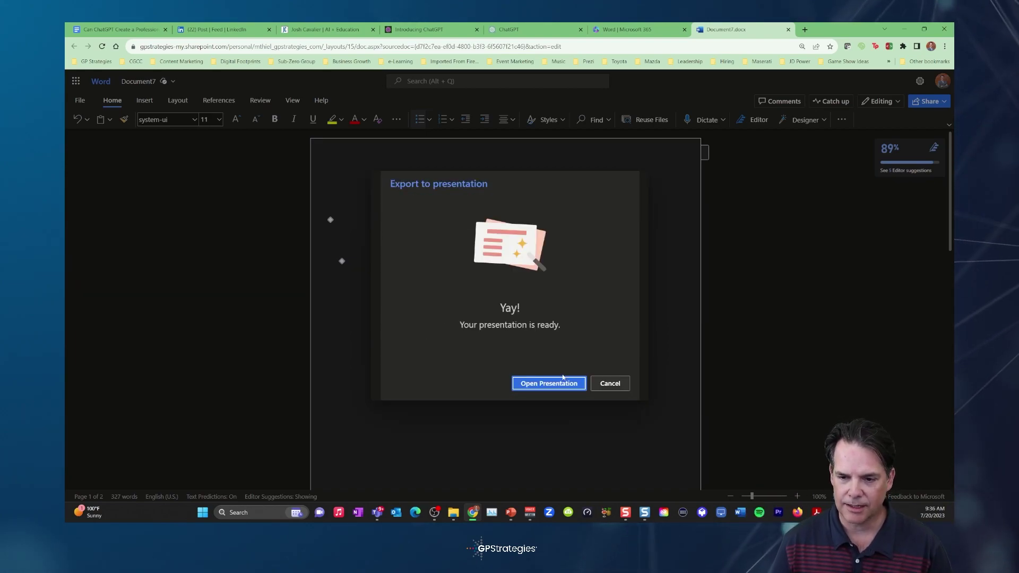
{"action": "left_click", "coordinate": [549, 383]}
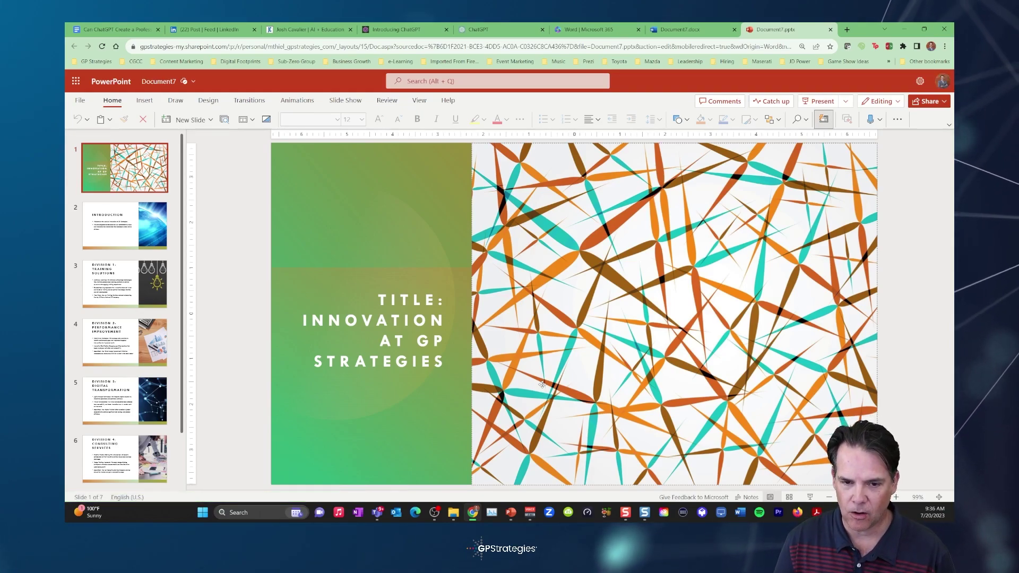
Step: Review the Introduction and Division 1–4 slides of the exported deck
{"action": "left_click", "coordinate": [121, 243]}
{"action": "left_click", "coordinate": [123, 301]}
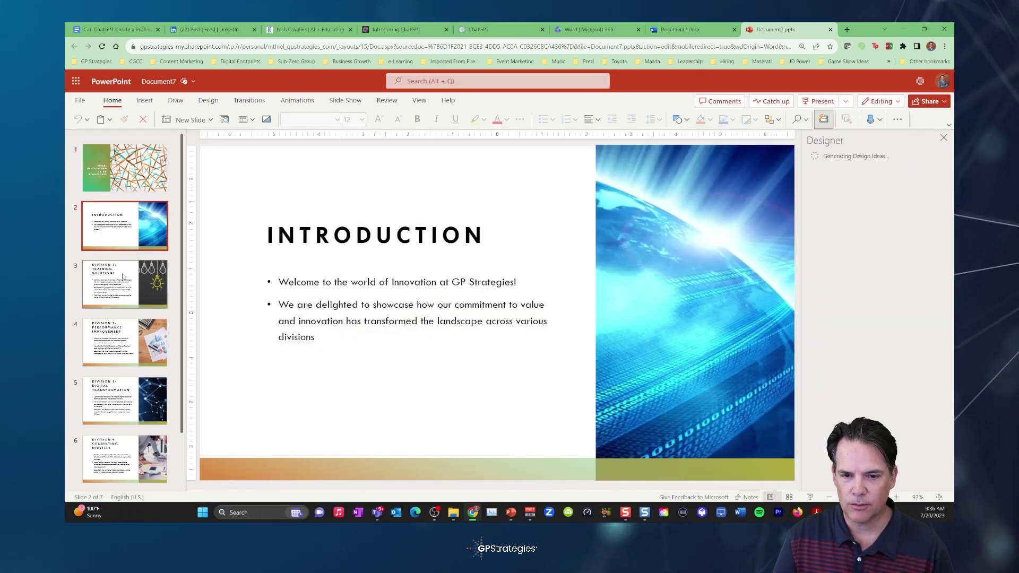
{"action": "left_click", "coordinate": [124, 356]}
{"action": "left_click", "coordinate": [130, 403]}
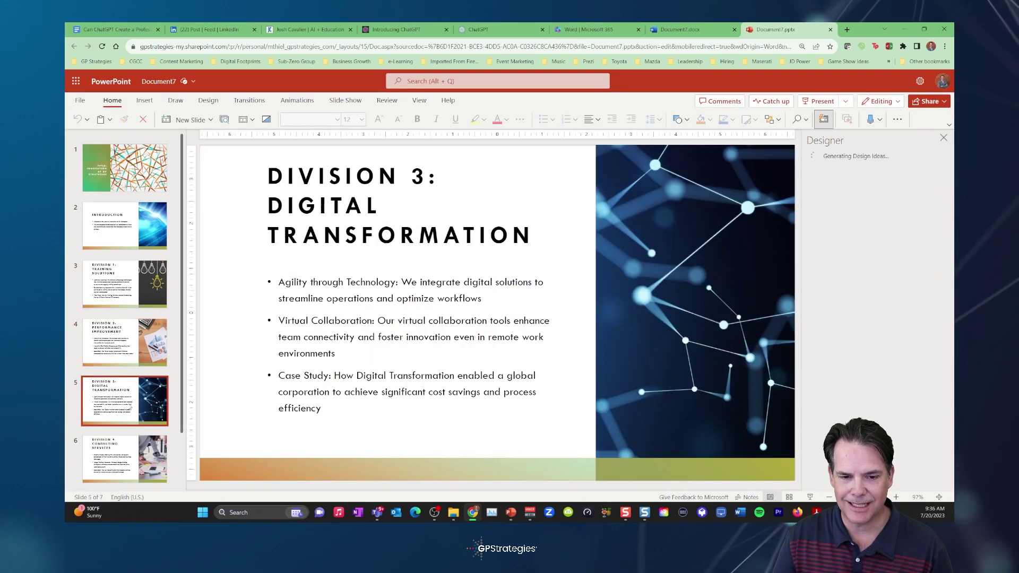
{"action": "left_click", "coordinate": [135, 446]}
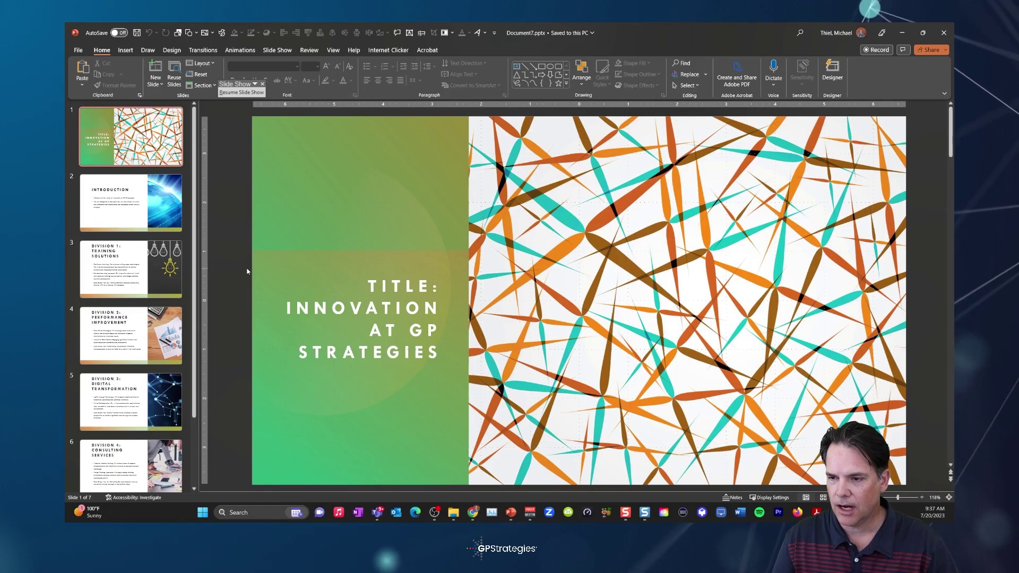
Step: On the Introduction slide, select both bullets of the body text
{"action": "left_click", "coordinate": [134, 205]}
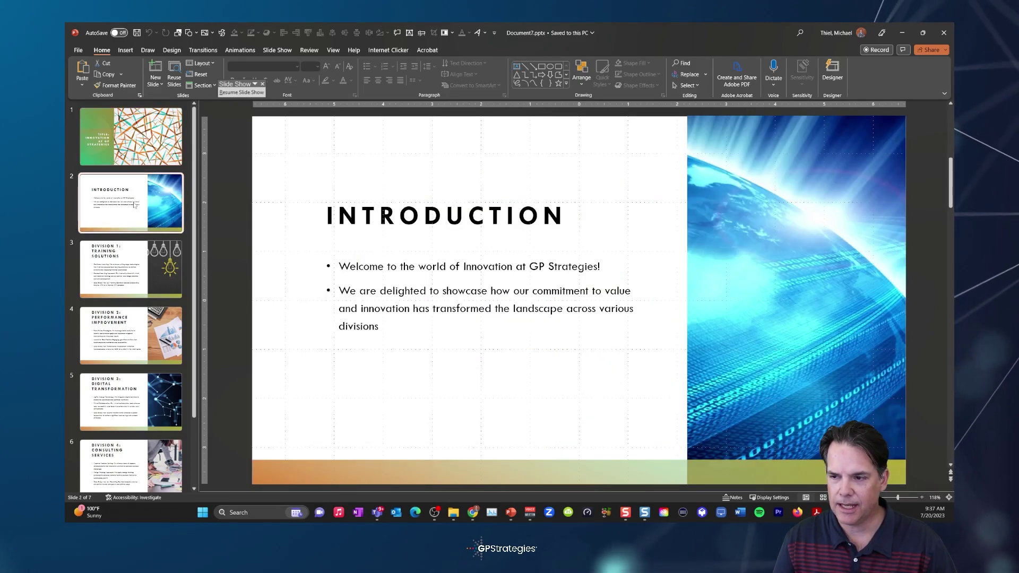
{"action": "left_click", "coordinate": [363, 215]}
{"action": "left_click", "coordinate": [370, 291]}
{"action": "left_click", "coordinate": [376, 321]}
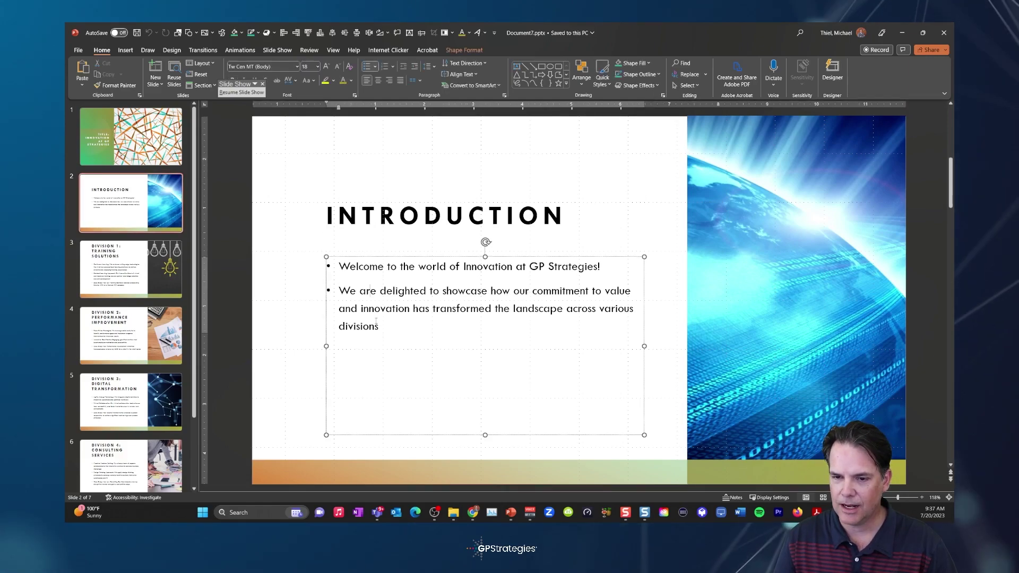
{"action": "left_click_drag", "start_coordinate": [379, 330], "coordinate": [329, 259]}
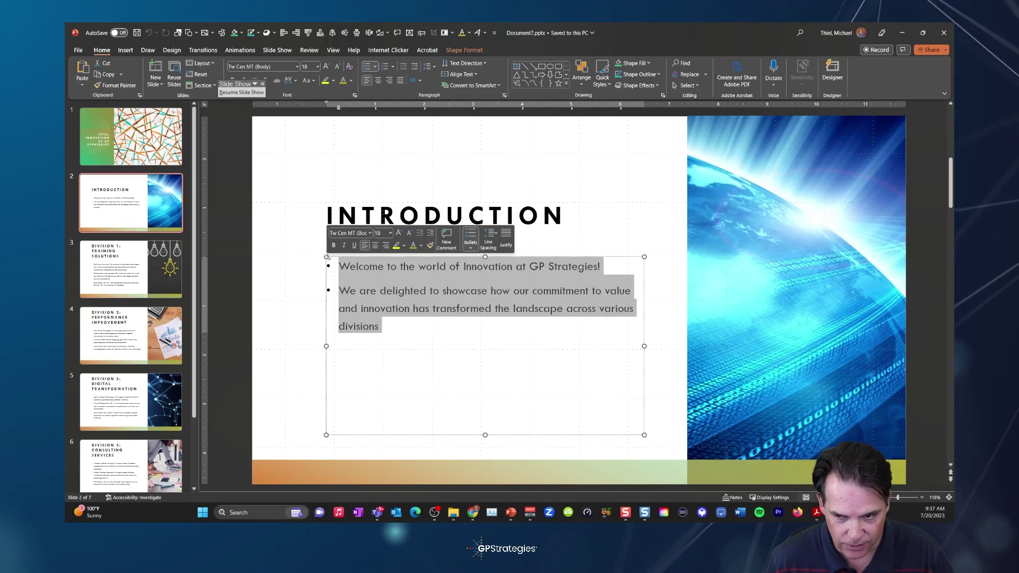
{"action": "left_click", "coordinate": [223, 285]}
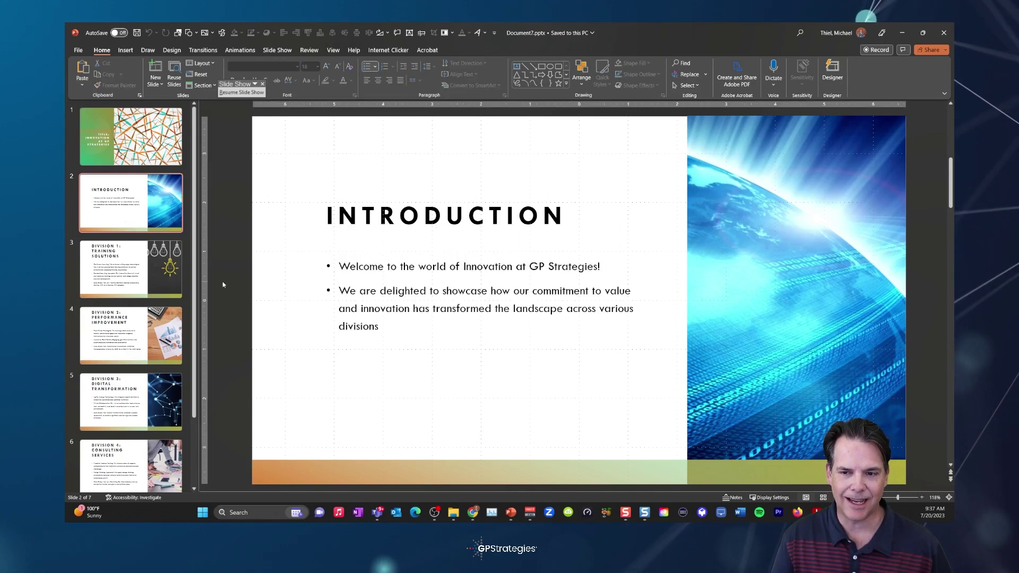
Step: Page through the Division 2, Division 3 and last slides, then the Introduction, Division 1 and Division 2 slides
{"action": "scroll", "coordinate": [223, 287], "scroll_direction": "down", "scroll_amount": 1}
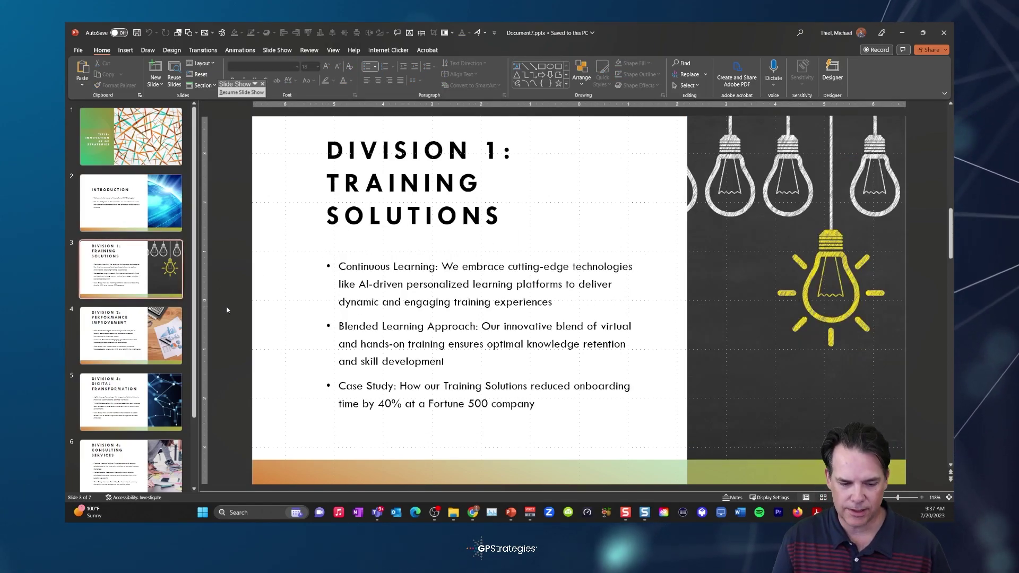
{"action": "left_click", "coordinate": [333, 50]}
{"action": "left_click", "coordinate": [132, 335]}
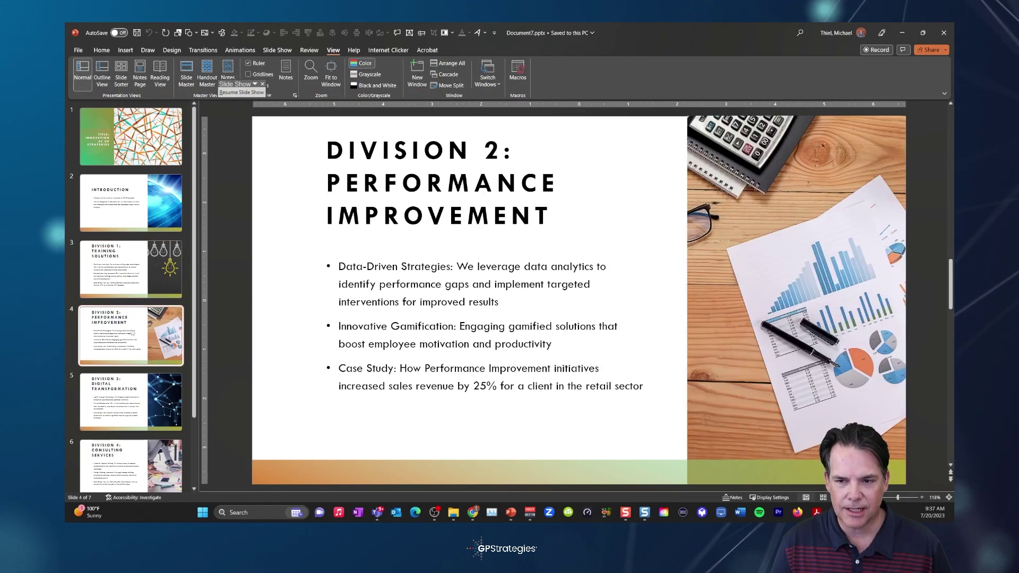
{"action": "left_click", "coordinate": [133, 402]}
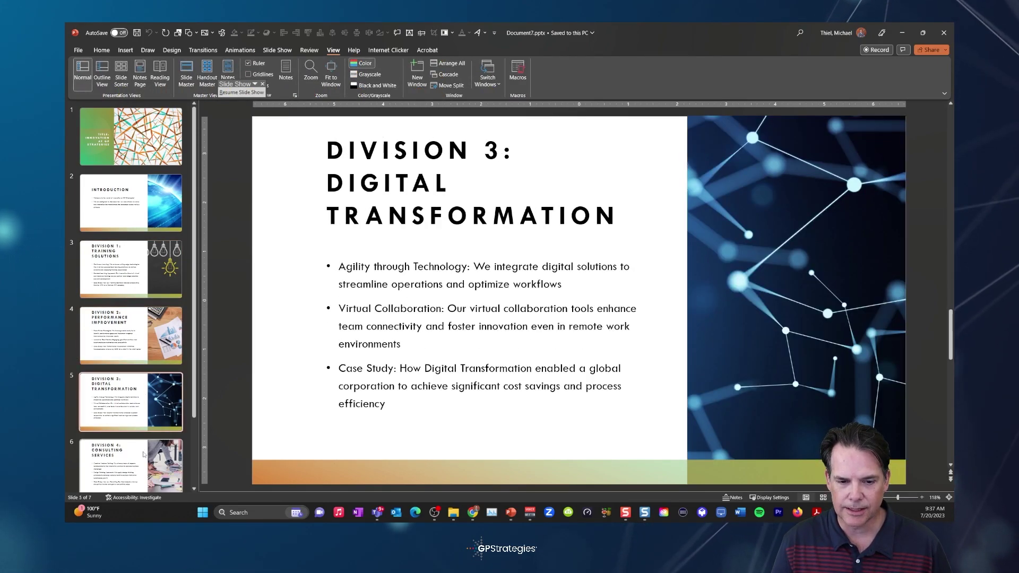
{"action": "key", "text": "End"}
{"action": "key", "text": "Home"}
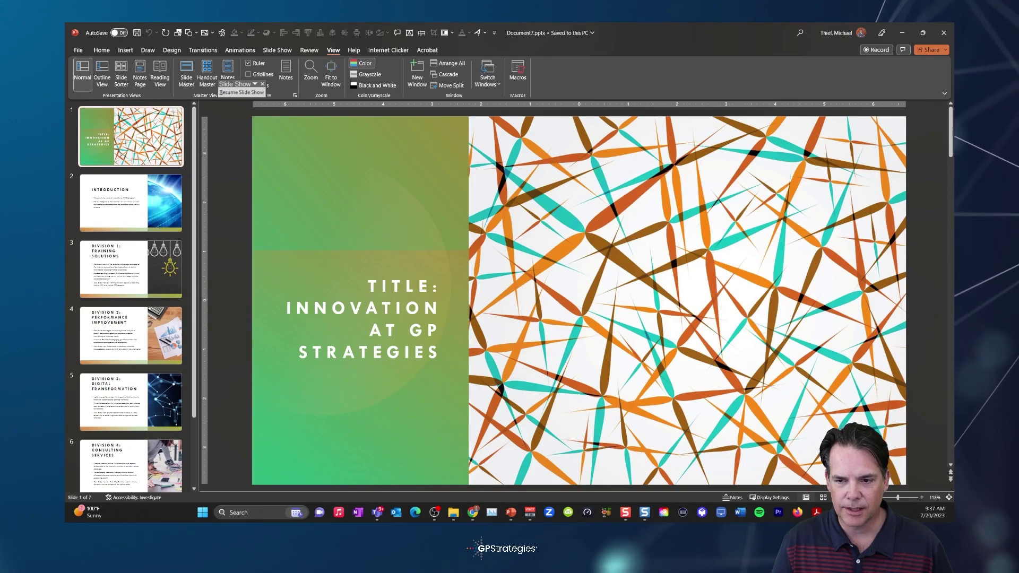
{"action": "key", "text": "Down"}
{"action": "left_click", "coordinate": [140, 280]}
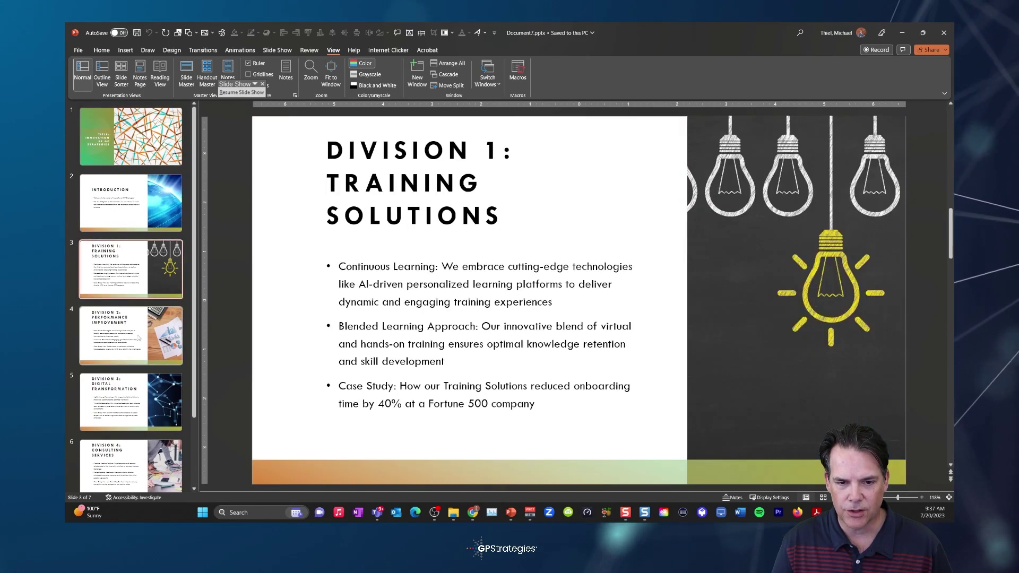
{"action": "left_click", "coordinate": [139, 340]}
Step: Return to the title slide and select the 'TITLE:' label in its heading
{"action": "key", "text": "Home"}
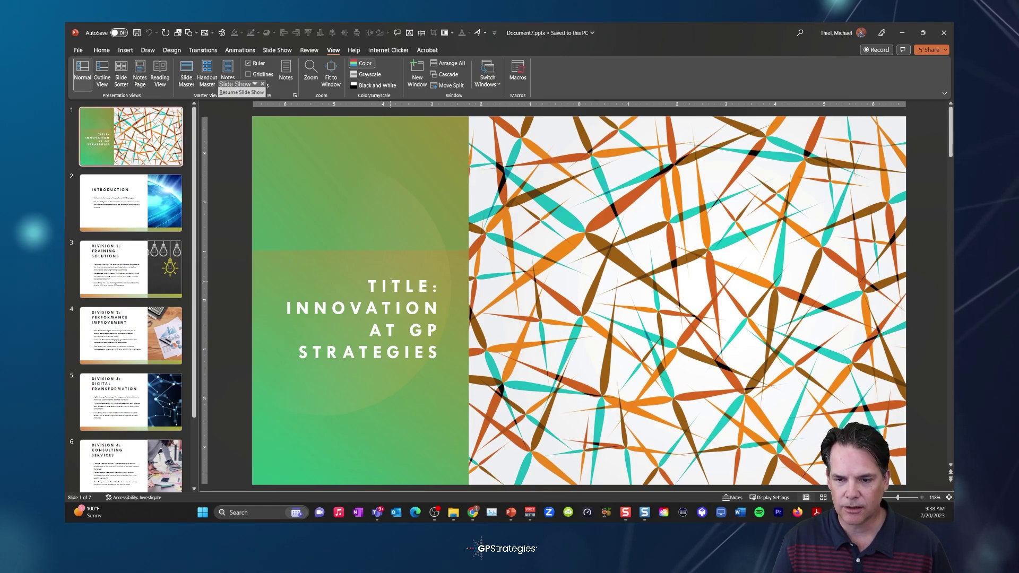
{"action": "left_click", "coordinate": [392, 277]}
{"action": "key", "text": "shift+Down"}
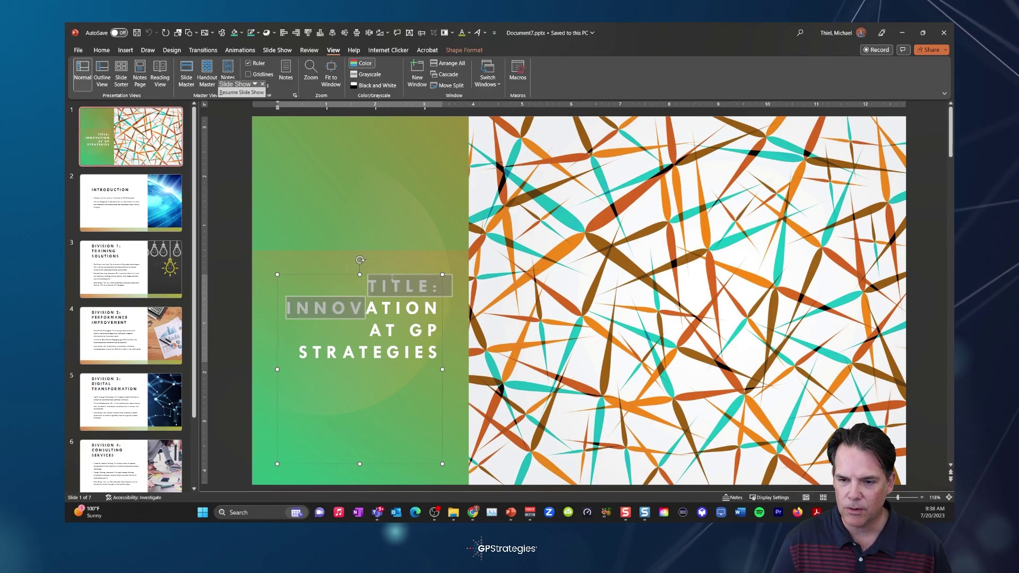
Step: Delete 'TITLE:' from the slide 1 heading, then inspect the Introduction slide's heading and bullets
{"action": "key", "text": "shift+Left"}
{"action": "key", "text": "shift+Left"}
{"action": "key", "text": "shift+Left"}
{"action": "key", "text": "shift+Left"}
{"action": "key", "text": "shift+Left"}
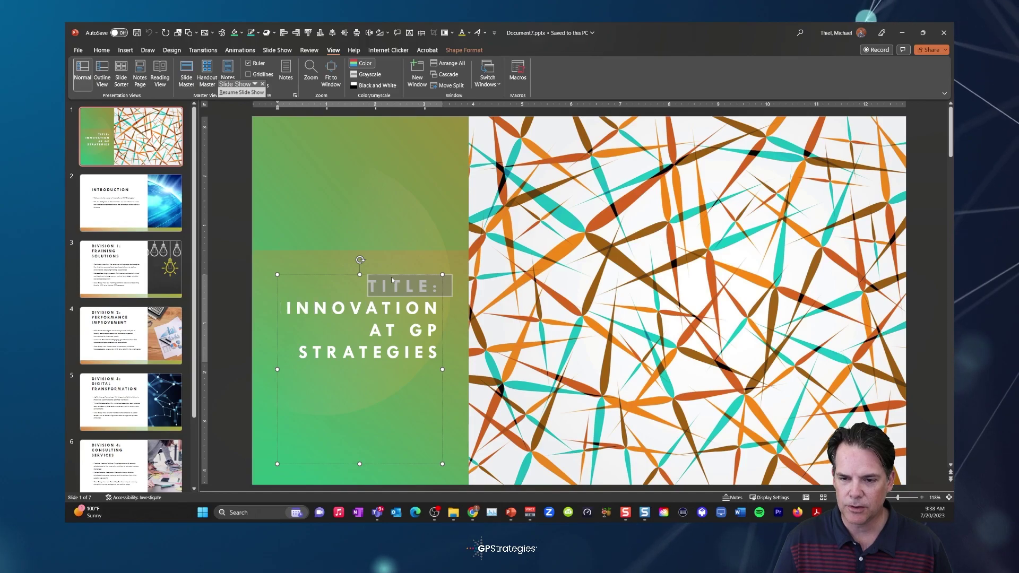
{"action": "key", "text": "Delete"}
{"action": "left_click", "coordinate": [130, 203]}
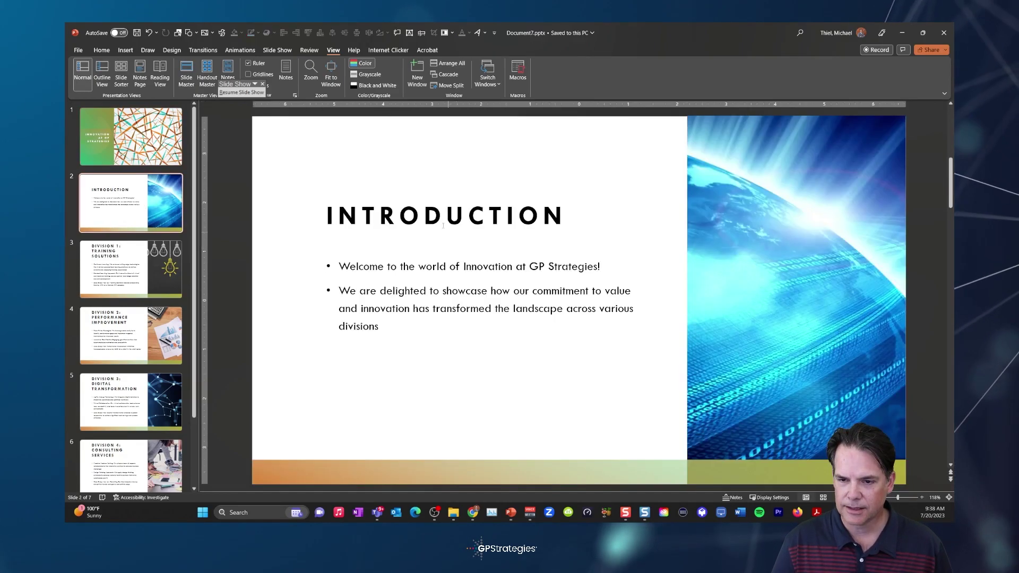
{"action": "left_click", "coordinate": [424, 215]}
{"action": "double_click", "coordinate": [426, 212]}
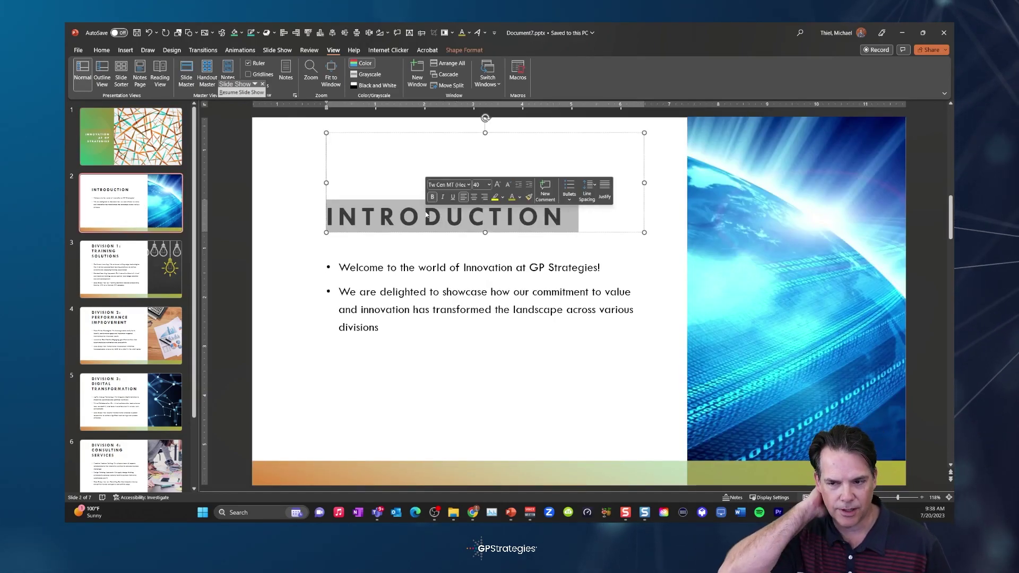
{"action": "left_click", "coordinate": [435, 295]}
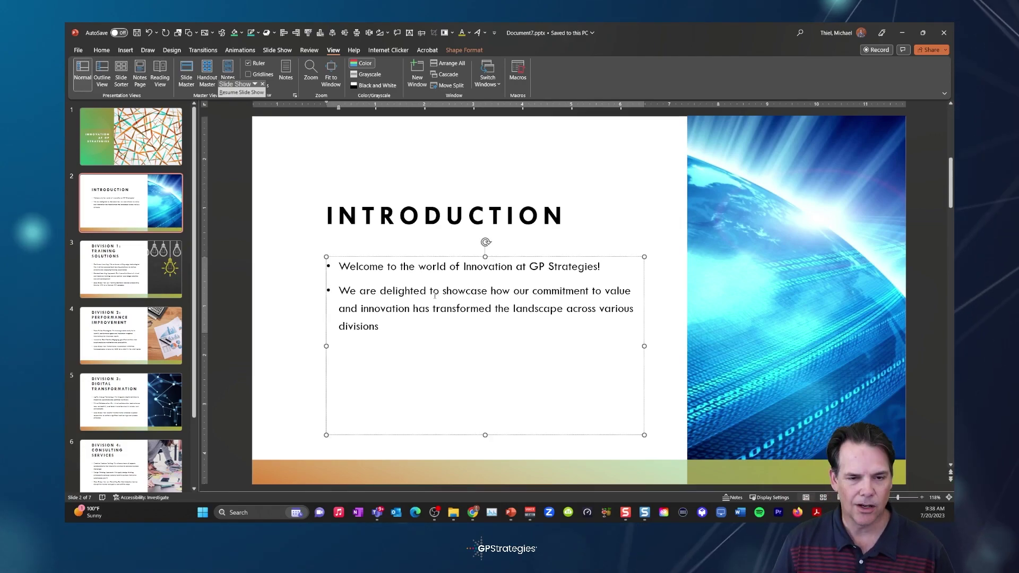
{"action": "left_click", "coordinate": [136, 271]}
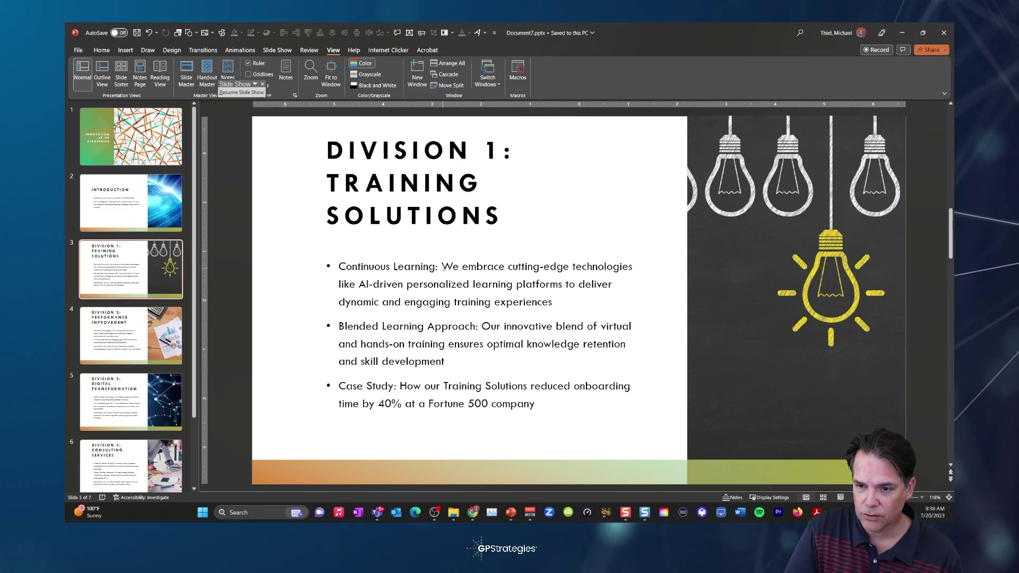
Step: Highlight slide 3's Continuous Learning, Blended Learning Approach and case study text (40% at a Fortune 500 company)
{"action": "left_click_drag", "start_coordinate": [442, 266], "coordinate": [317, 265]}
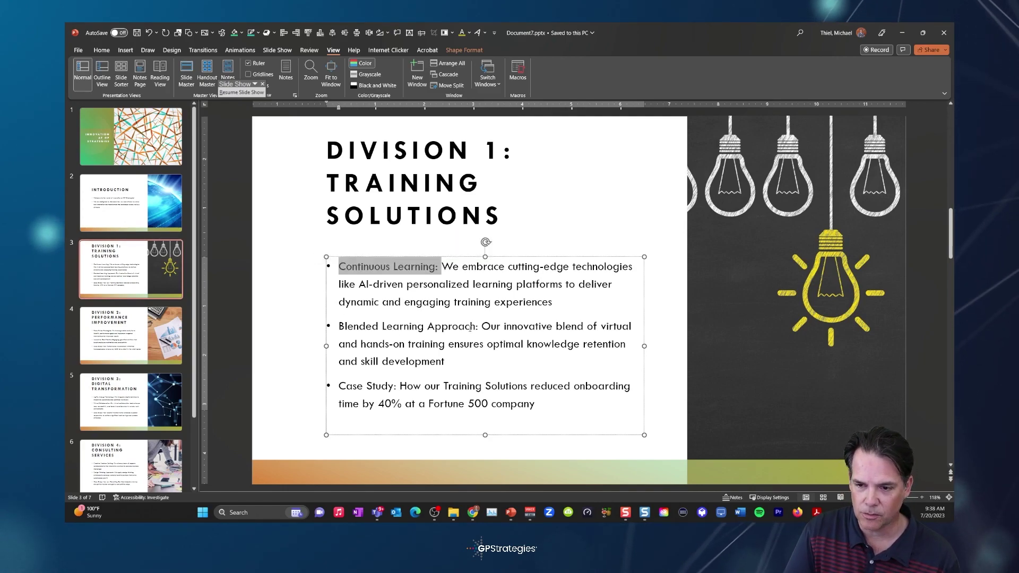
{"action": "left_click_drag", "start_coordinate": [481, 327], "coordinate": [338, 327]}
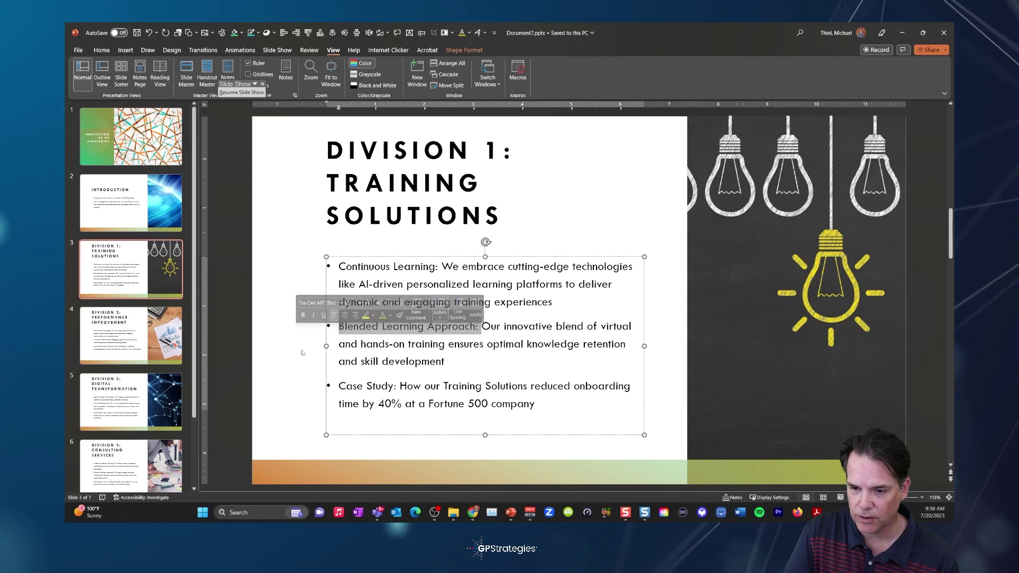
{"action": "left_click_drag", "start_coordinate": [399, 386], "coordinate": [339, 385]}
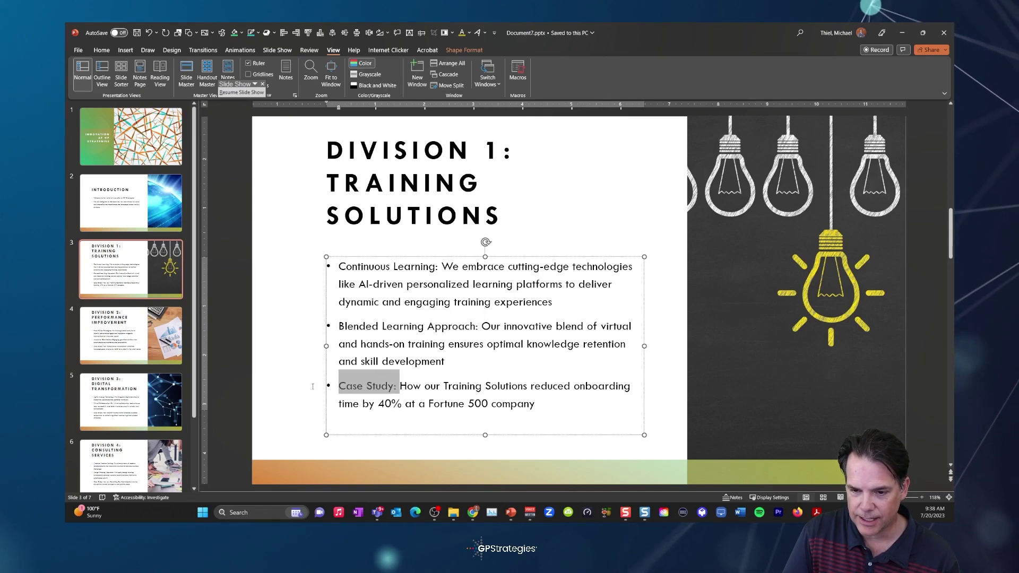
{"action": "left_click", "coordinate": [443, 404]}
{"action": "left_click_drag", "start_coordinate": [399, 386], "coordinate": [534, 409]}
{"action": "left_click", "coordinate": [529, 408]}
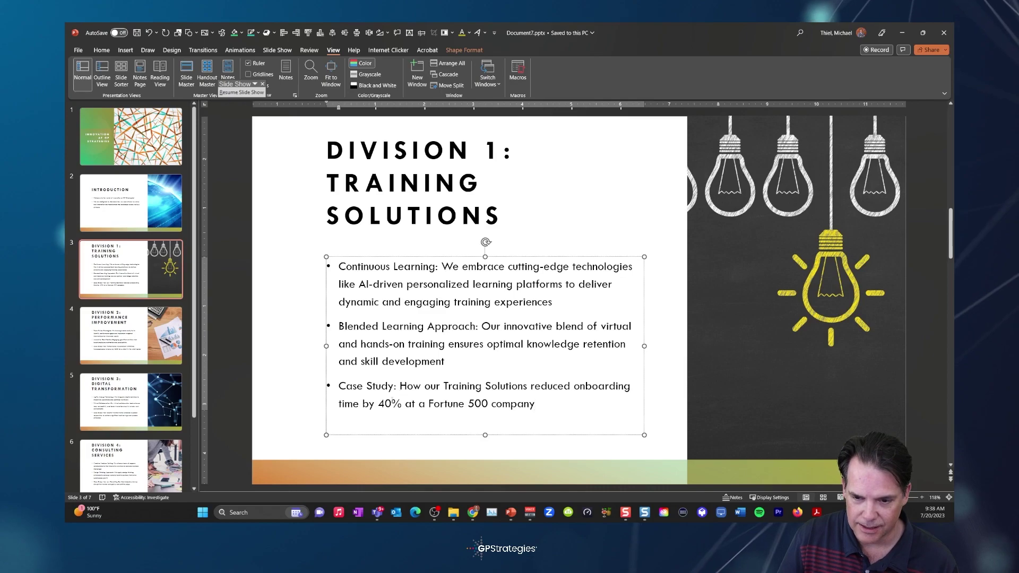
{"action": "left_click_drag", "start_coordinate": [396, 406], "coordinate": [535, 407]}
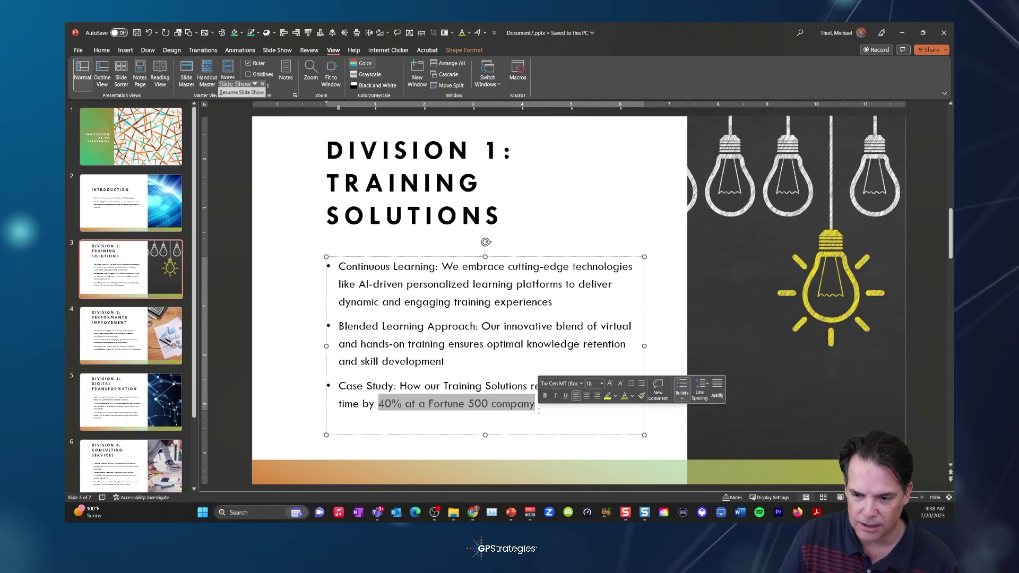
{"action": "left_click", "coordinate": [537, 410]}
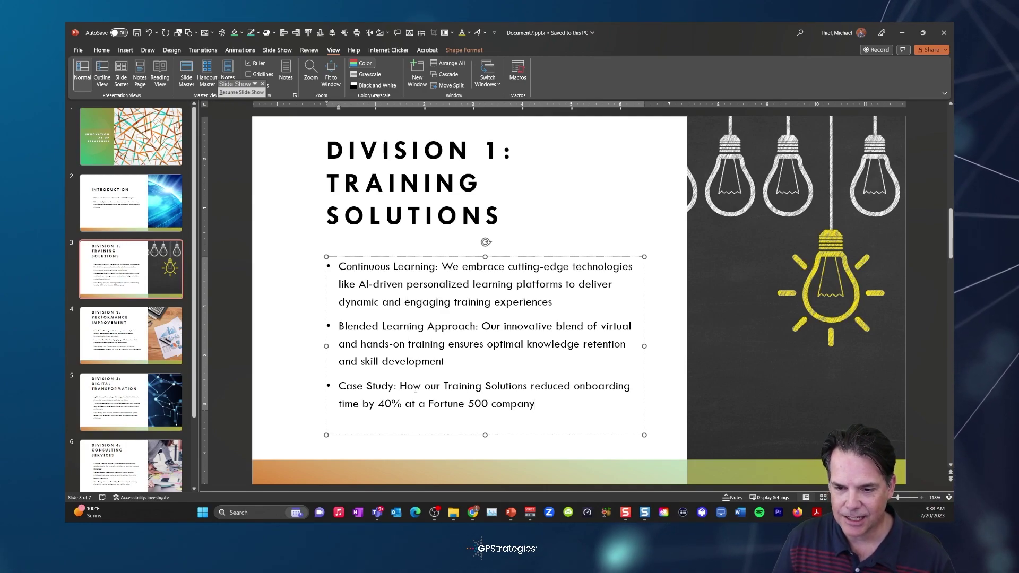
{"action": "left_click", "coordinate": [133, 339]}
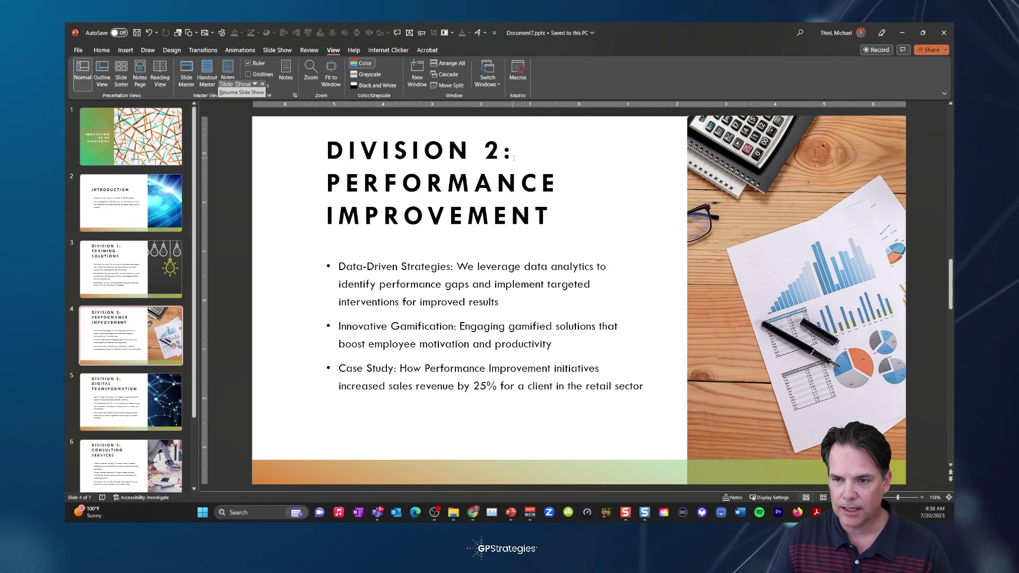
Step: Highlight the DIVISION 2 heading and the Data-Driven Strategies and Innovative Gamification labels
{"action": "left_click_drag", "start_coordinate": [514, 157], "coordinate": [343, 158]}
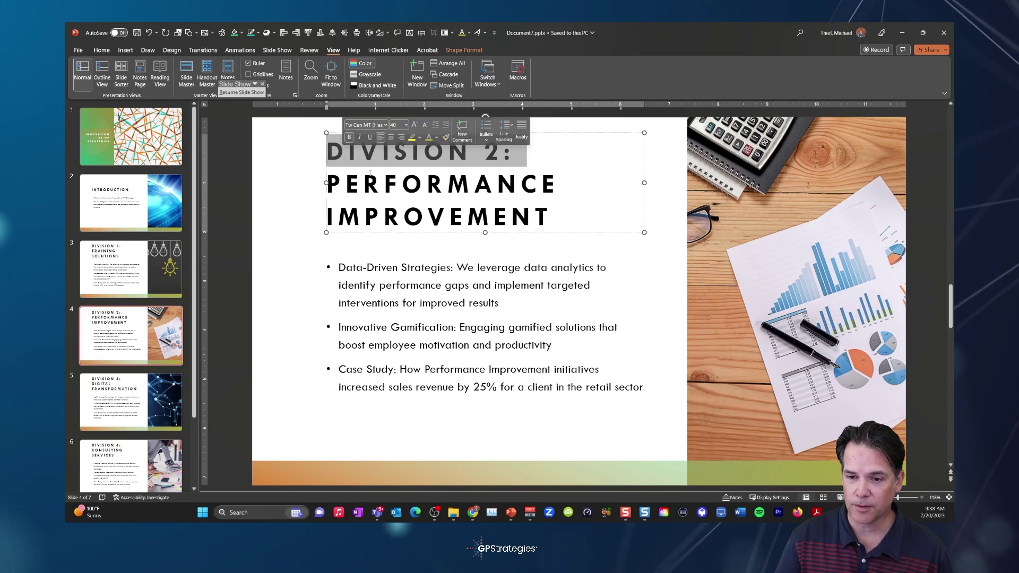
{"action": "left_click", "coordinate": [420, 302]}
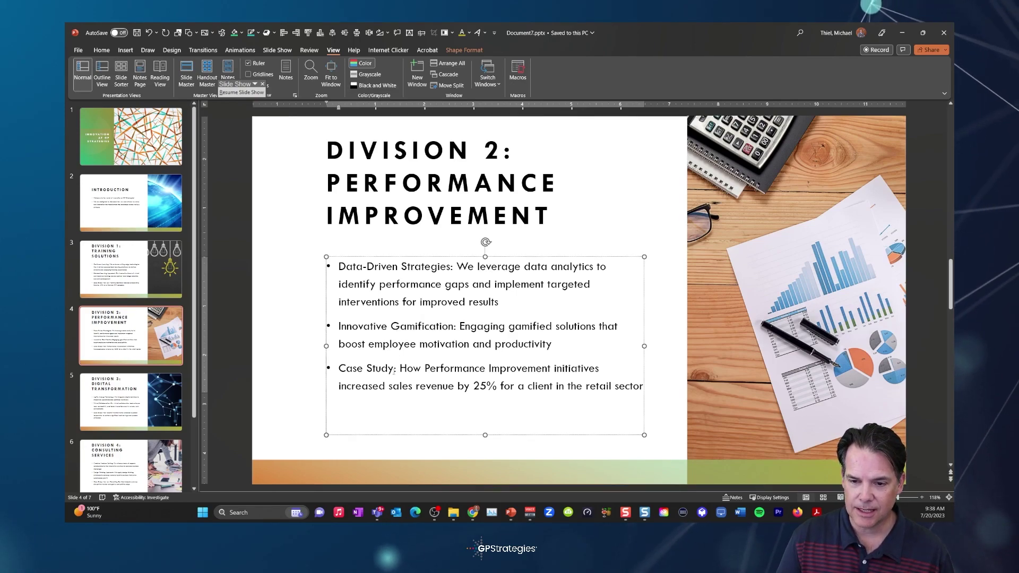
{"action": "left_click_drag", "start_coordinate": [453, 268], "coordinate": [338, 267]}
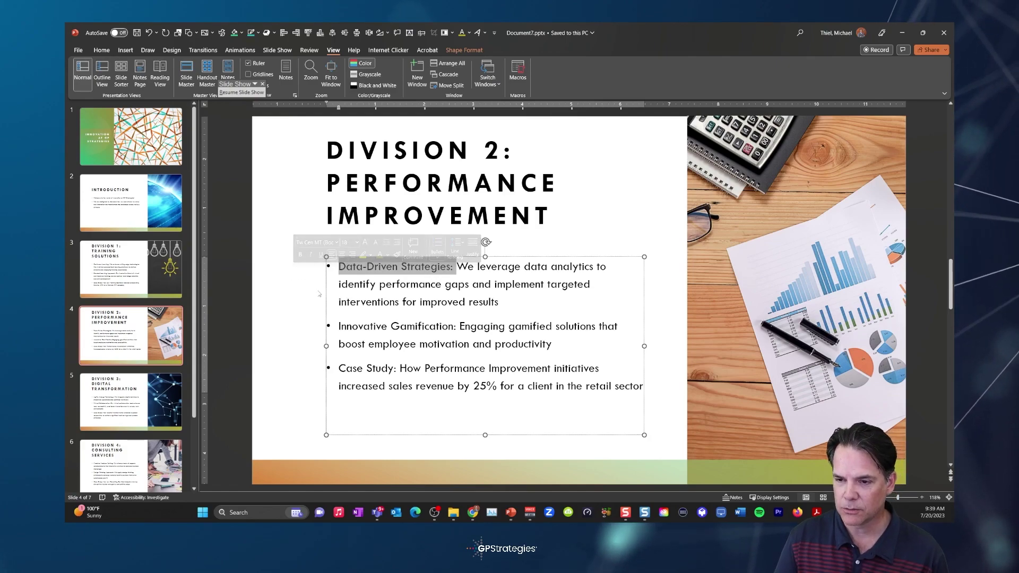
{"action": "left_click", "coordinate": [470, 285]}
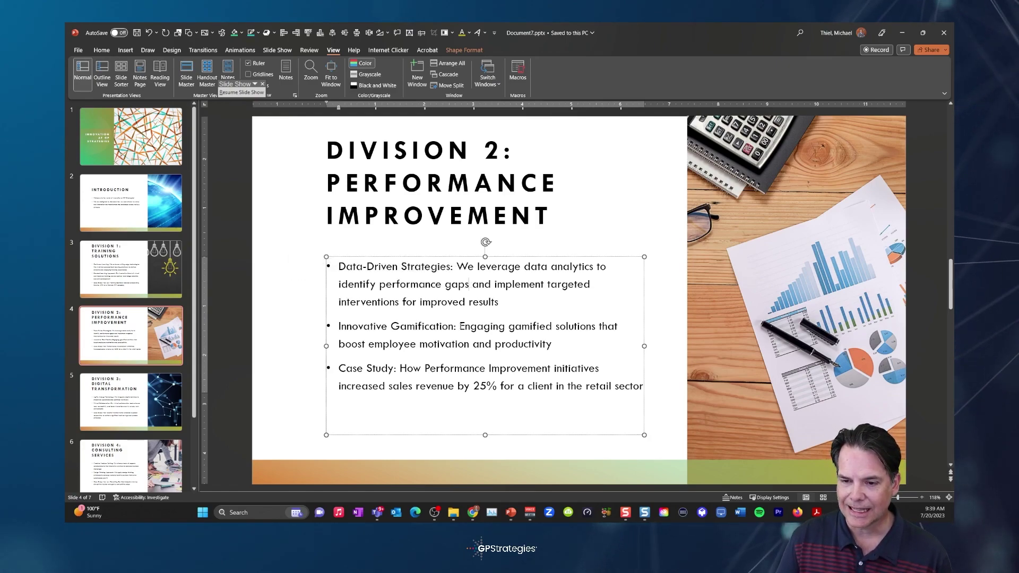
{"action": "left_click_drag", "start_coordinate": [460, 327], "coordinate": [291, 328]}
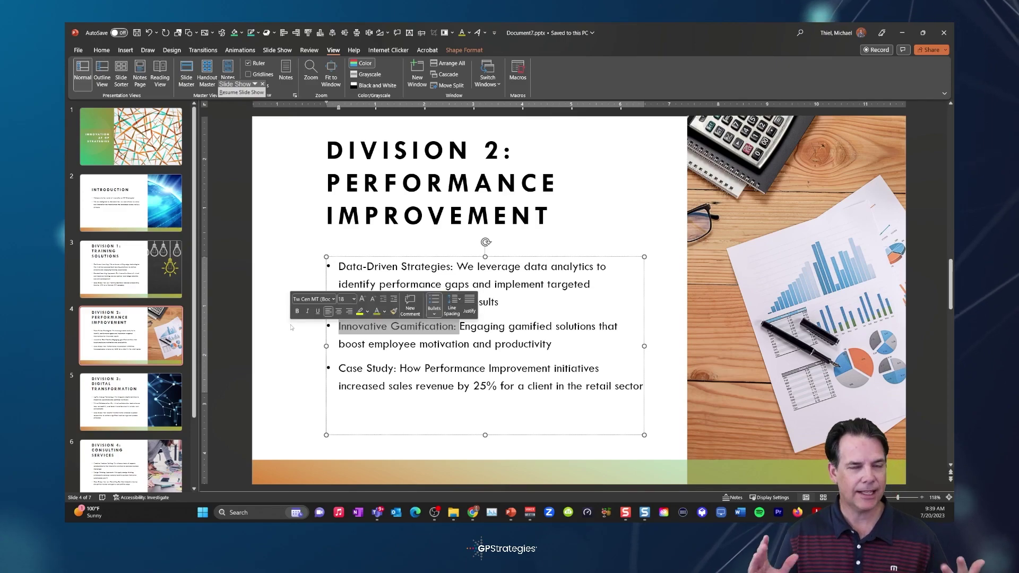
{"action": "left_click", "coordinate": [401, 368]}
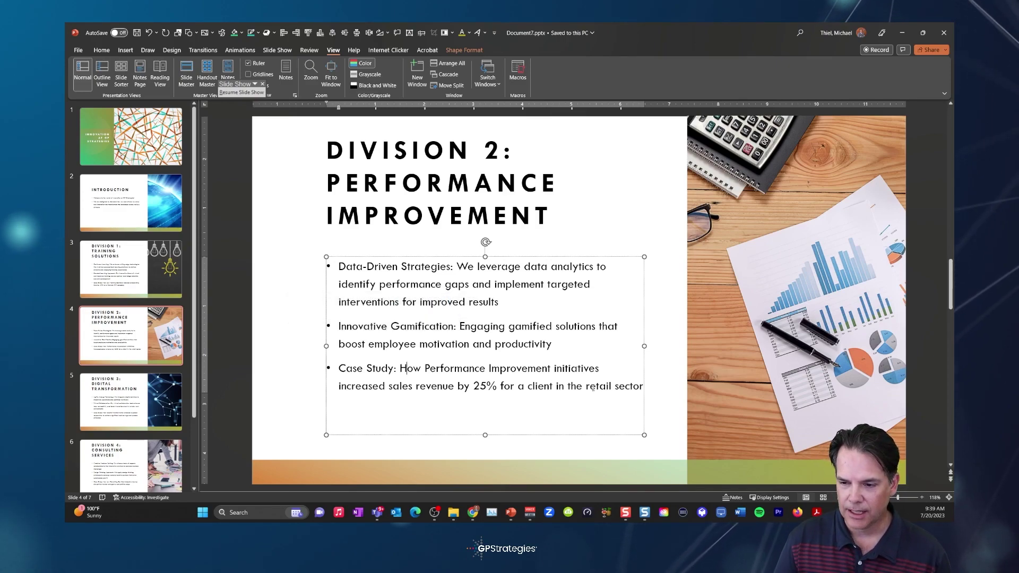
Step: Highlight the case study bullet, including its 25% result for a retail-sector client
{"action": "left_click_drag", "start_coordinate": [338, 369], "coordinate": [644, 386]}
{"action": "left_click", "coordinate": [613, 388]}
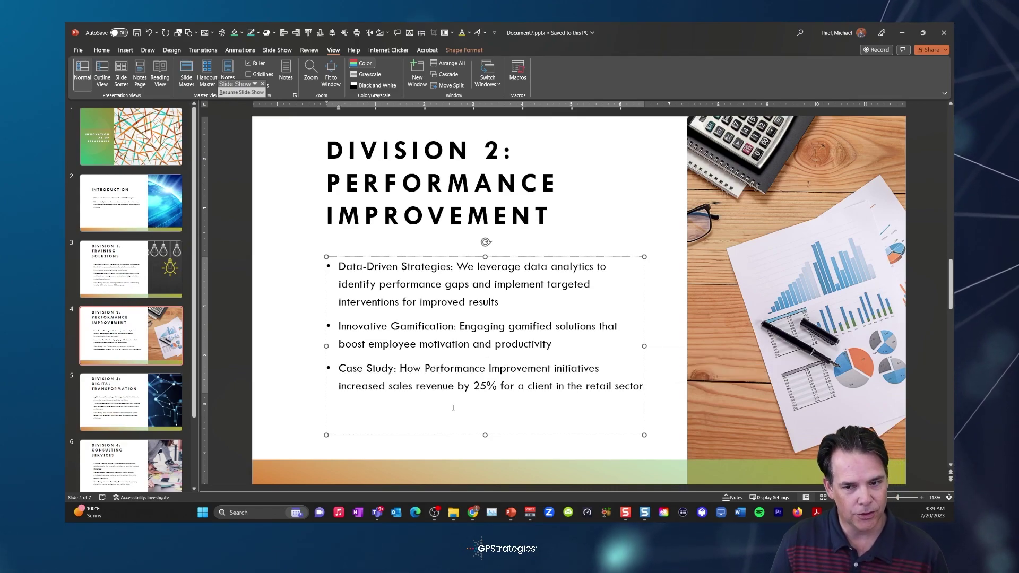
{"action": "left_click_drag", "start_coordinate": [399, 368], "coordinate": [457, 386]}
{"action": "left_click", "coordinate": [431, 387]}
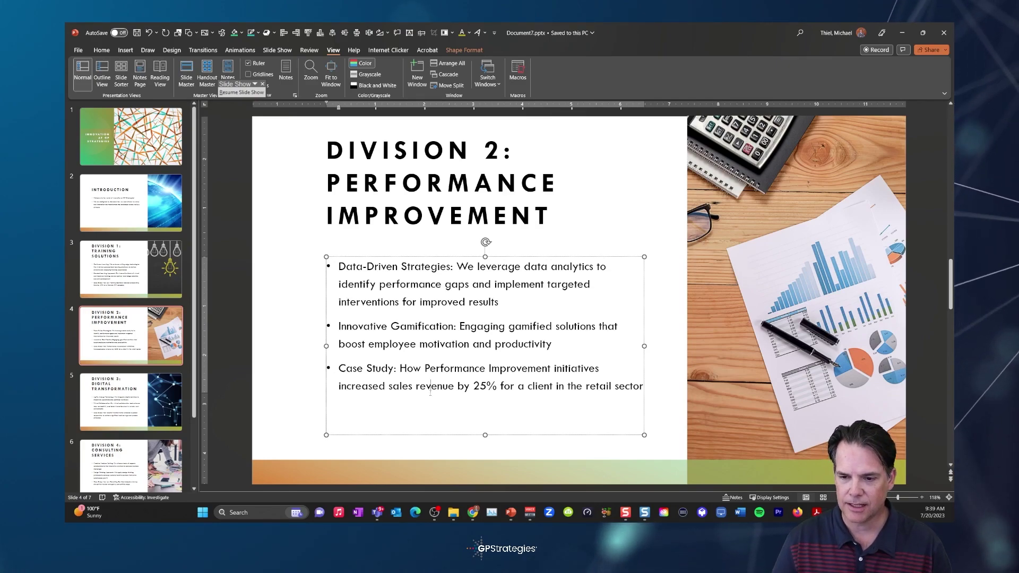
{"action": "left_click_drag", "start_coordinate": [474, 385], "coordinate": [643, 386]}
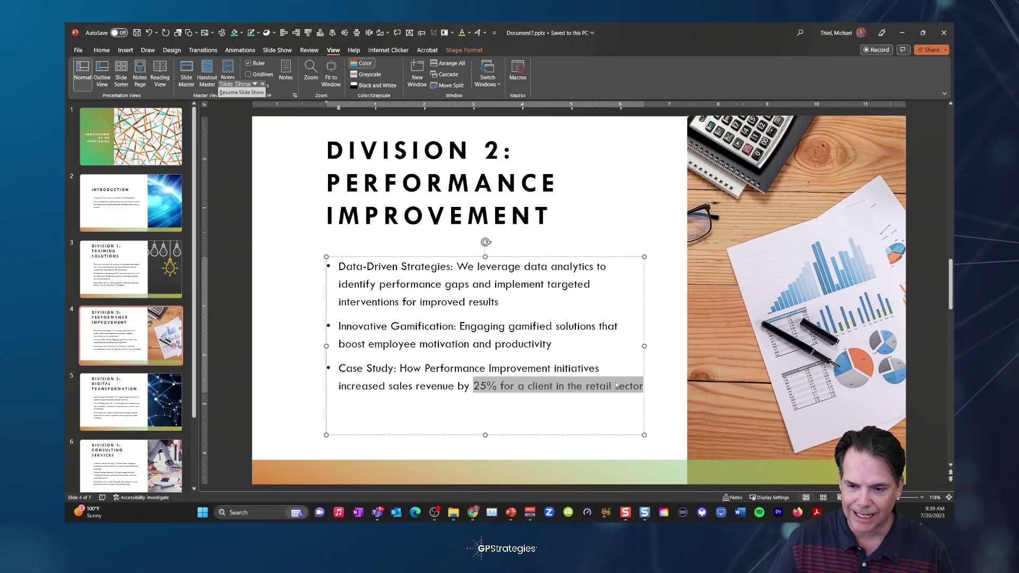
{"action": "left_click", "coordinate": [457, 386]}
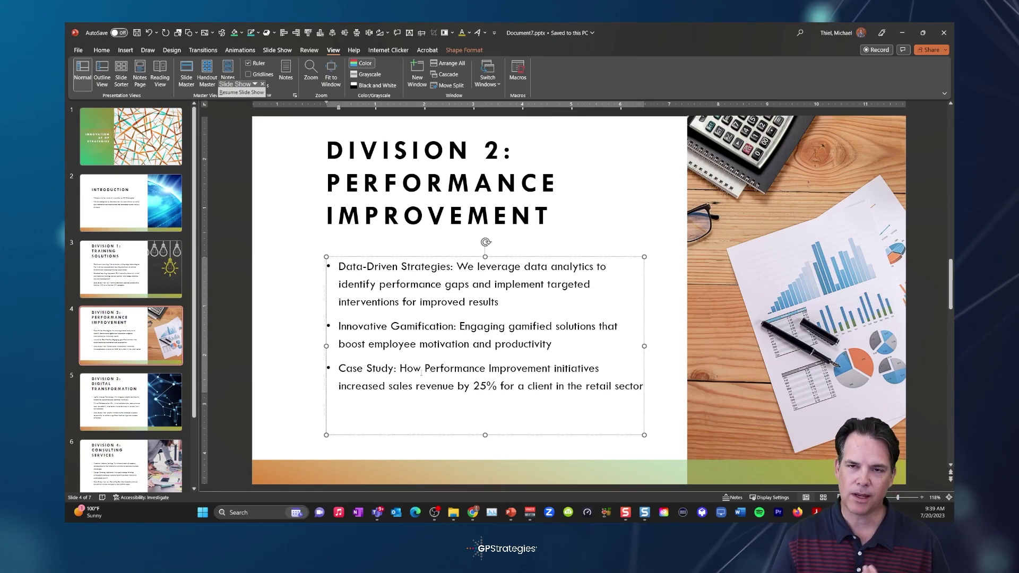
Step: Inspect the Division 3 title and bullets, then flip between the Division 4 and Conclusion slides
{"action": "left_click", "coordinate": [130, 402]}
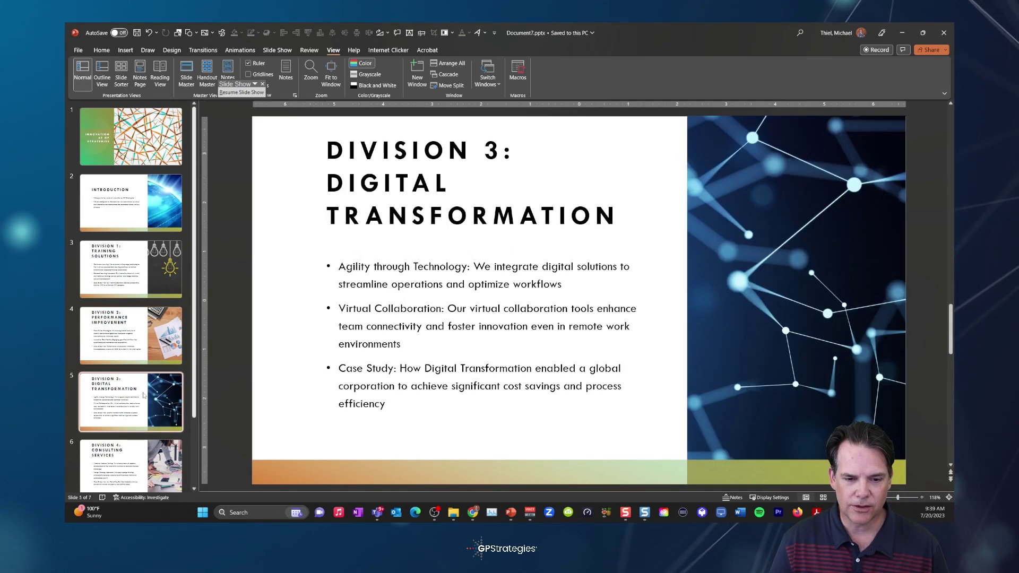
{"action": "left_click", "coordinate": [454, 192]}
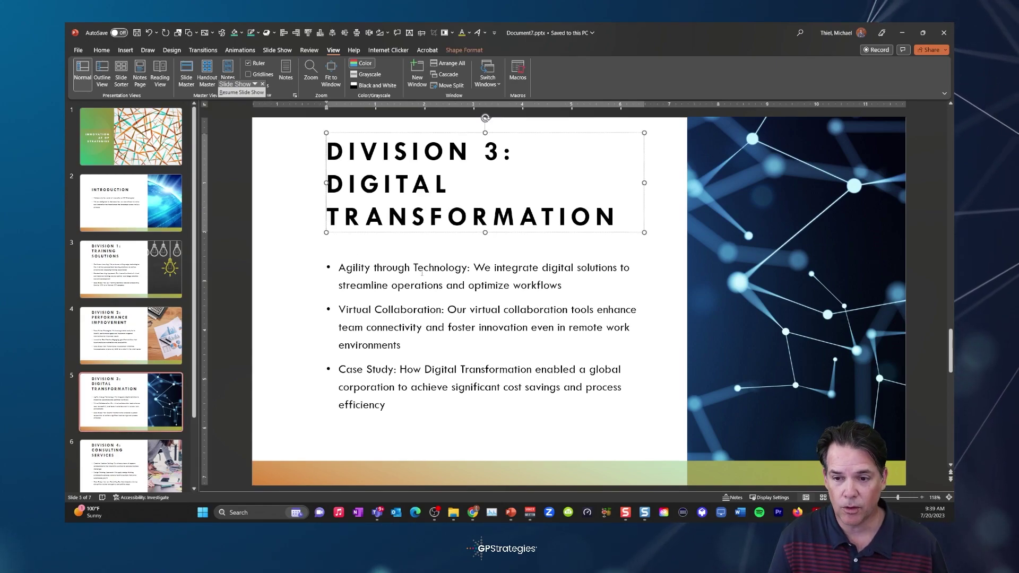
{"action": "left_click", "coordinate": [397, 361]}
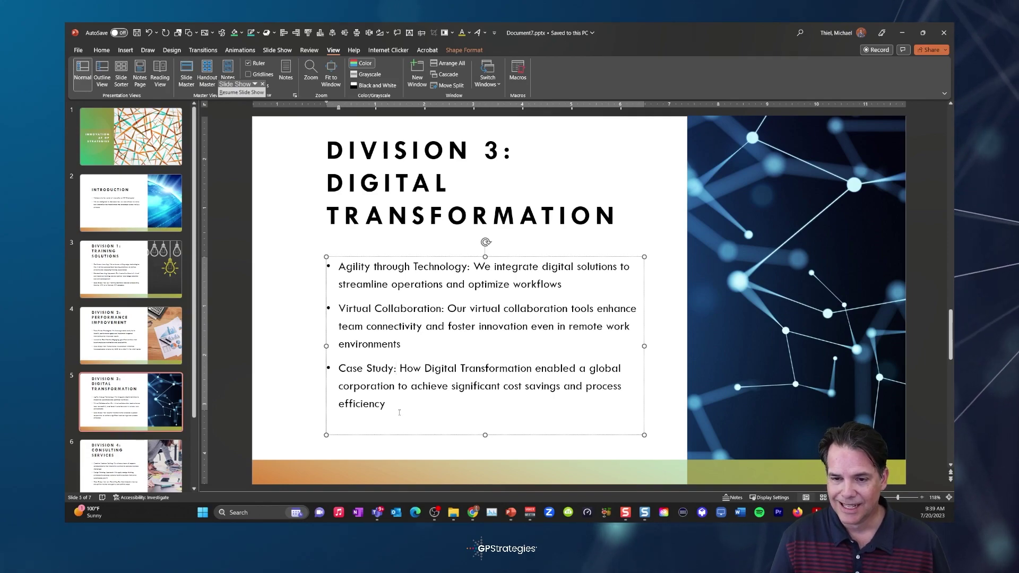
{"action": "left_click", "coordinate": [171, 442]}
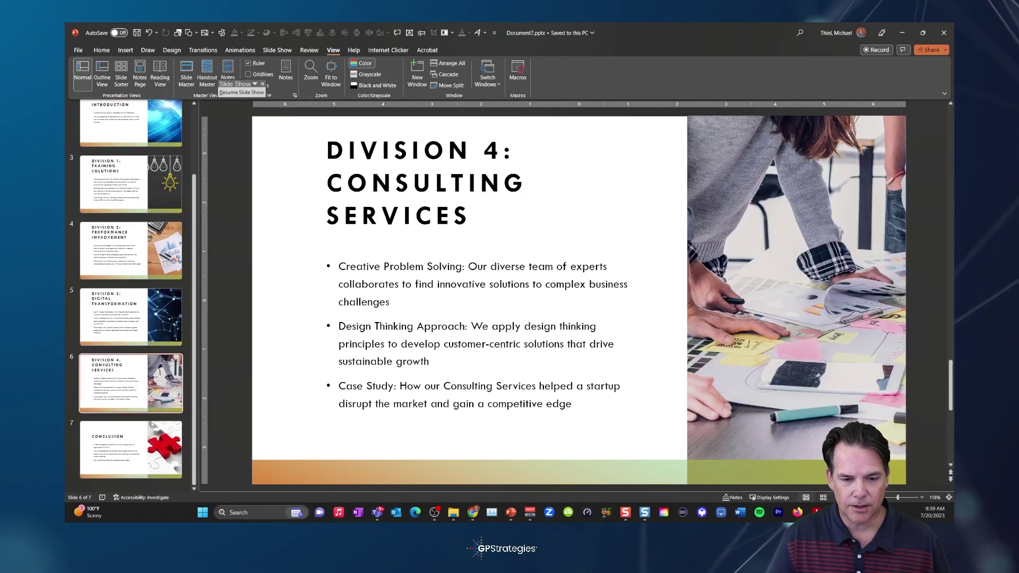
{"action": "left_click", "coordinate": [154, 448]}
{"action": "left_click", "coordinate": [151, 383]}
{"action": "left_click", "coordinate": [146, 333]}
{"action": "left_click", "coordinate": [149, 448]}
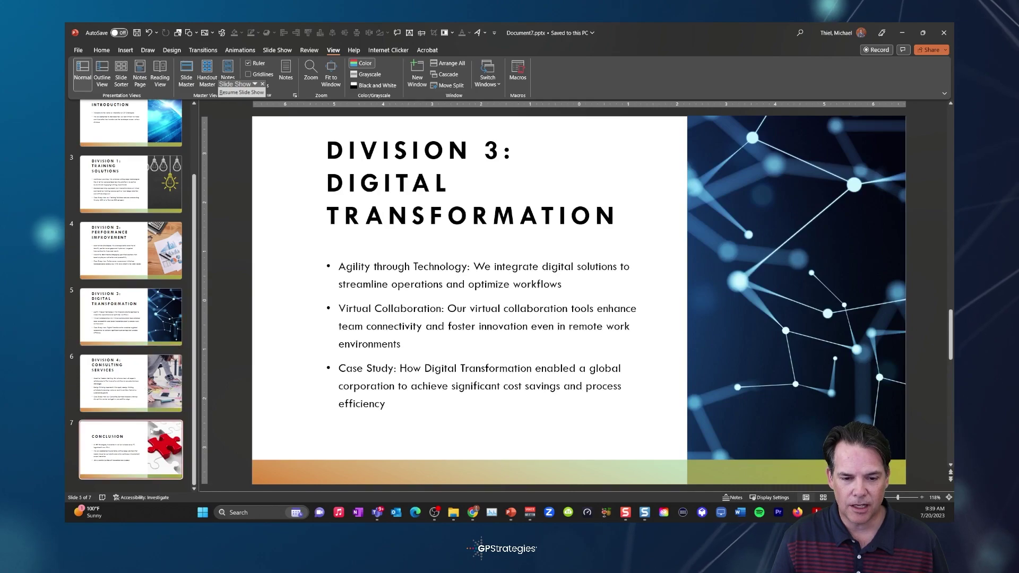
{"action": "left_click", "coordinate": [143, 391]}
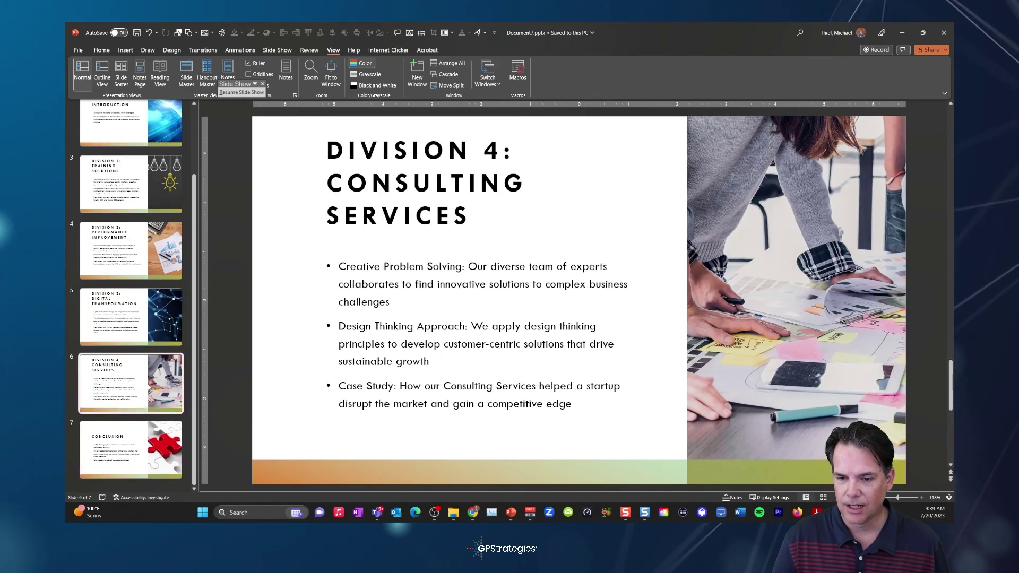
Step: Go back up through Divisions 2 and 1 to the title slide and start the slide show
{"action": "left_click", "coordinate": [136, 254]}
{"action": "left_click", "coordinate": [132, 197]}
{"action": "scroll", "coordinate": [132, 197], "scroll_direction": "up", "scroll_amount": 1}
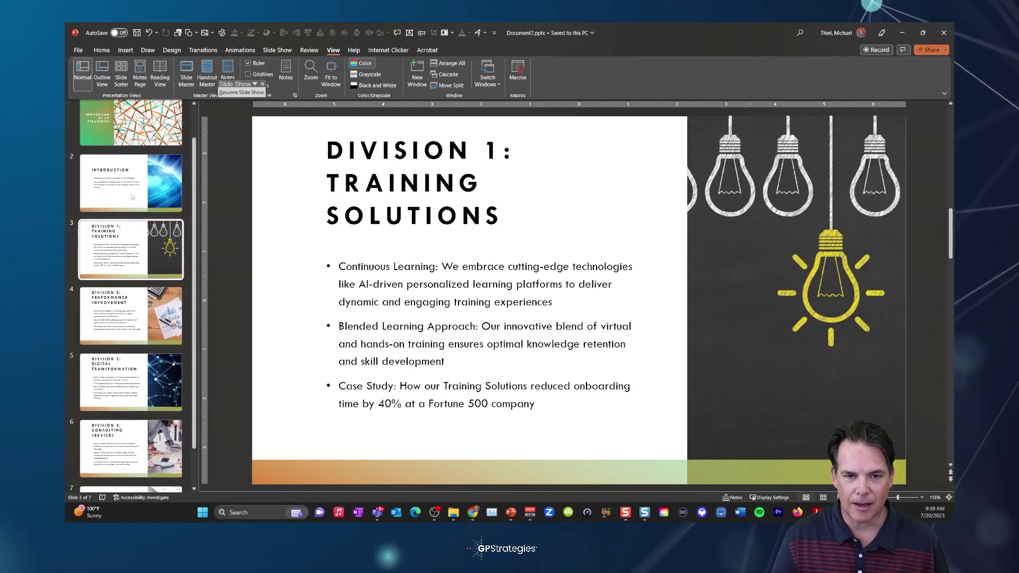
{"action": "scroll", "coordinate": [132, 197], "scroll_direction": "up", "scroll_amount": 1}
{"action": "key", "text": "Home"}
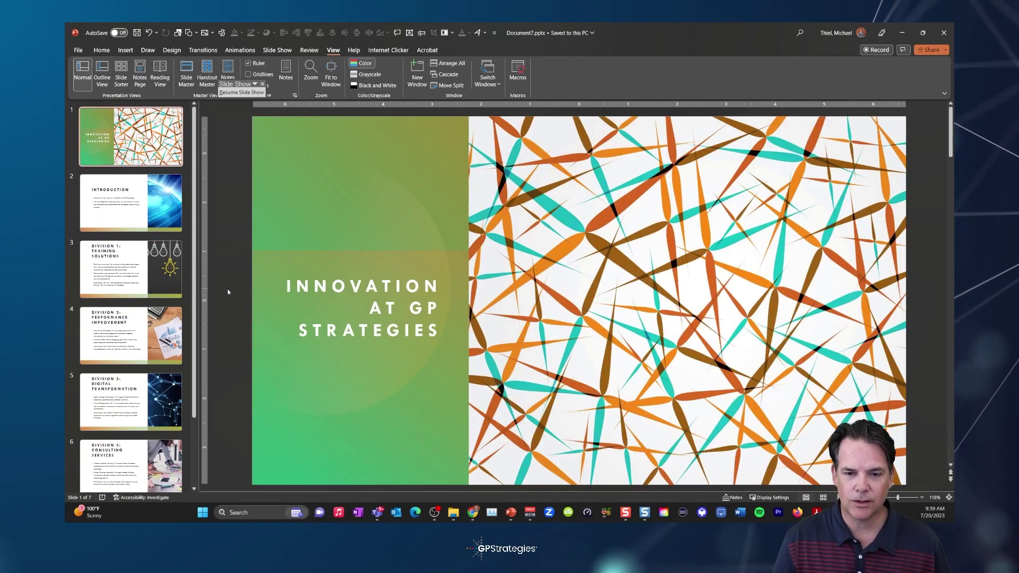
{"action": "key", "text": "F5"}
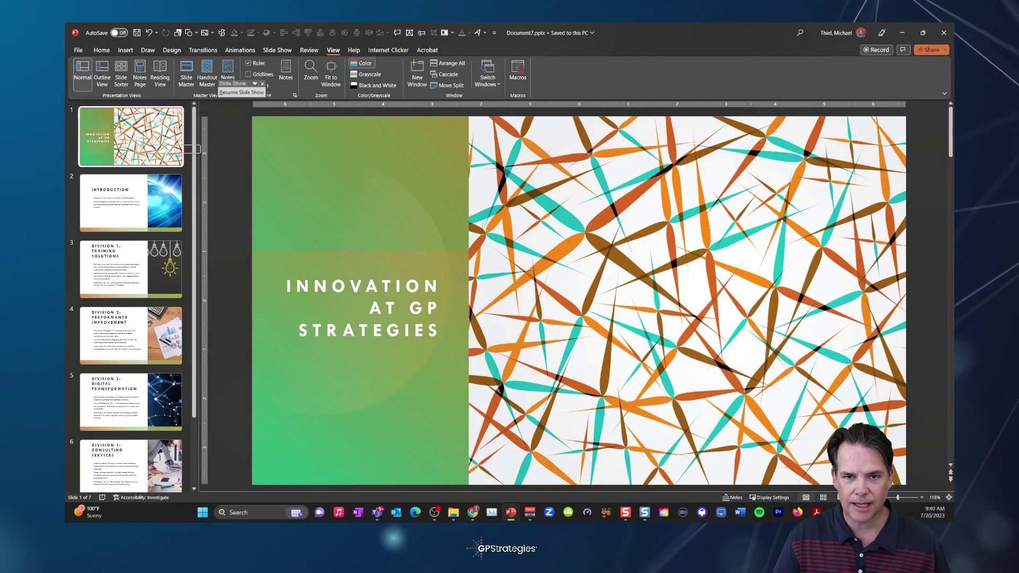
Step: Apply the second design theme and review each slide from Introduction through Conclusion
{"action": "left_click", "coordinate": [172, 50]}
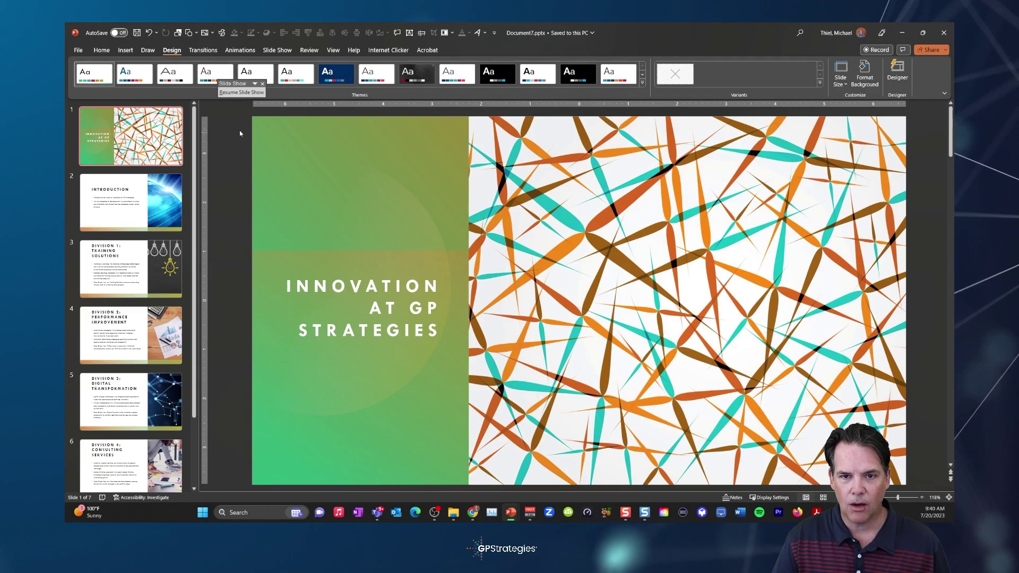
{"action": "left_click", "coordinate": [134, 76]}
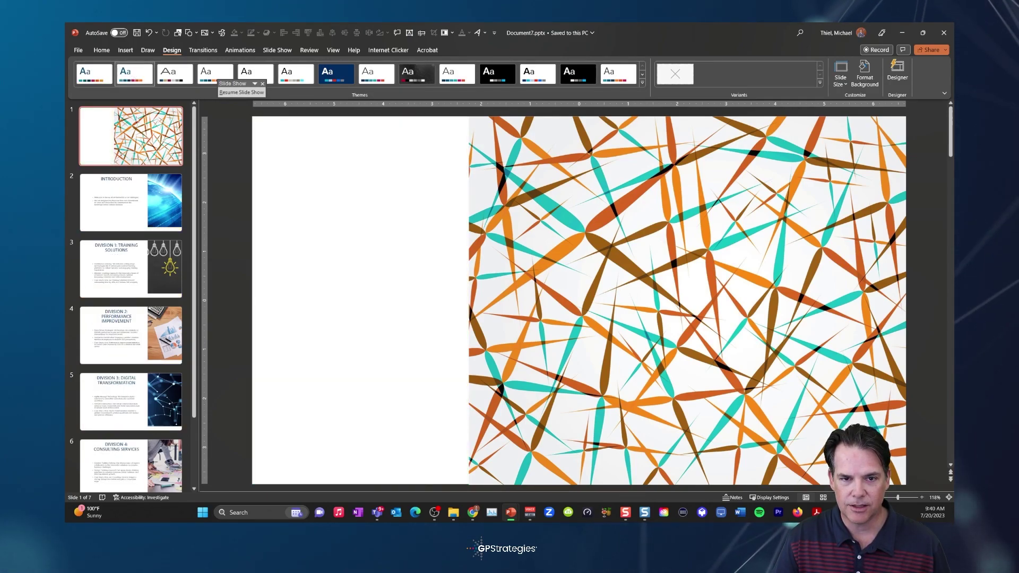
{"action": "left_click", "coordinate": [149, 212]}
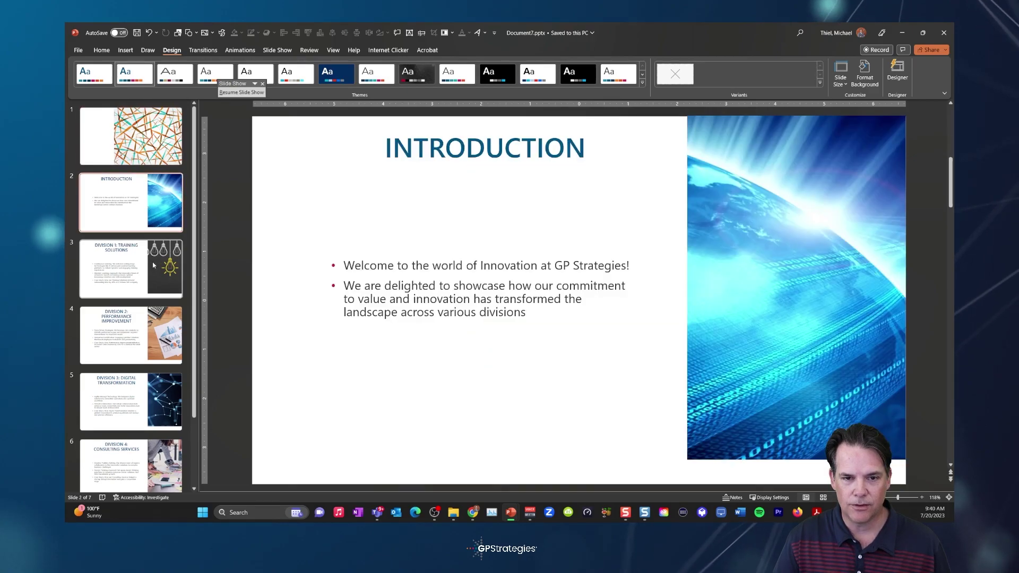
{"action": "left_click", "coordinate": [157, 290]}
{"action": "left_click", "coordinate": [159, 342]}
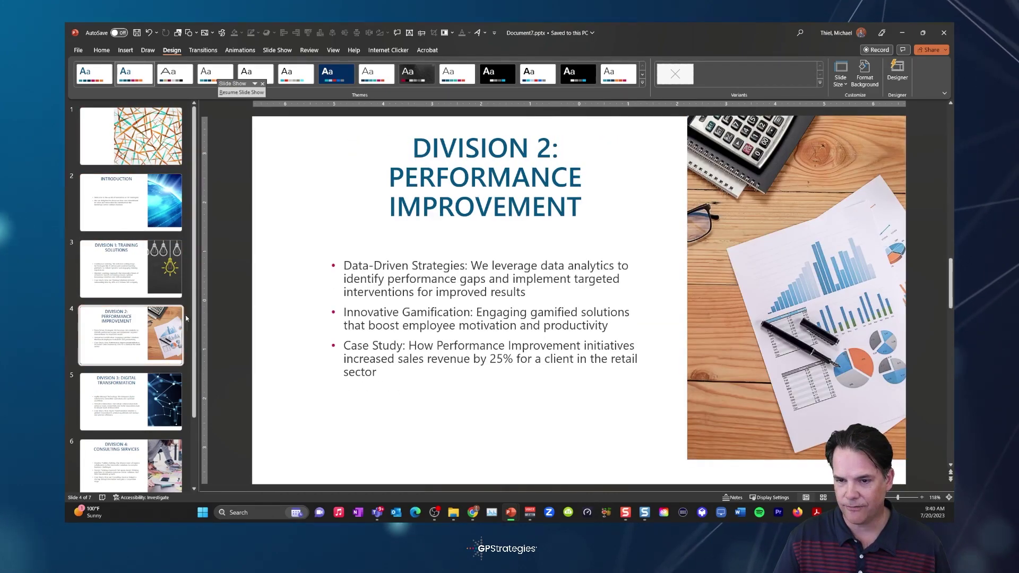
{"action": "left_click", "coordinate": [144, 403]}
{"action": "left_click", "coordinate": [139, 470]}
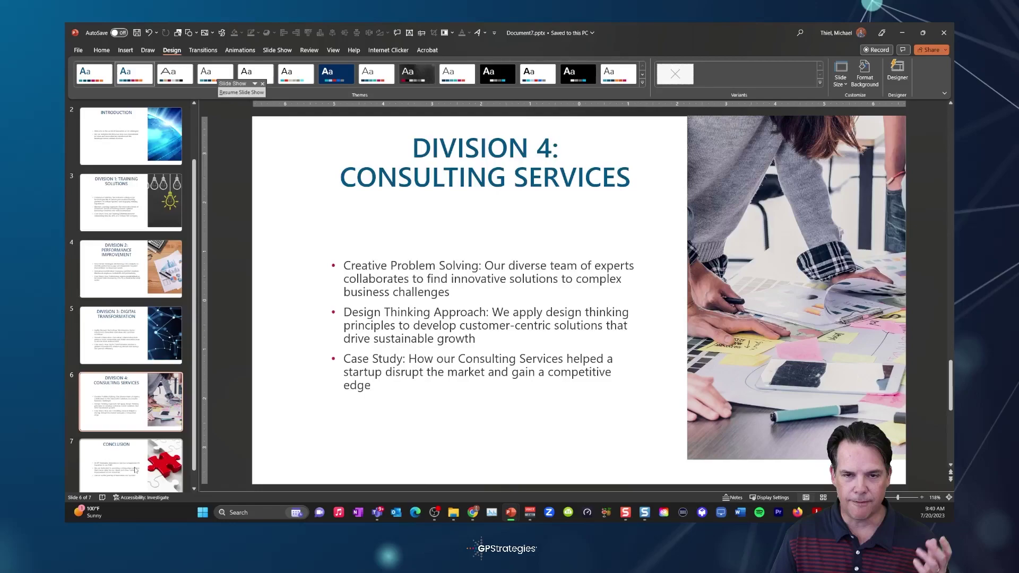
{"action": "left_click", "coordinate": [139, 470]}
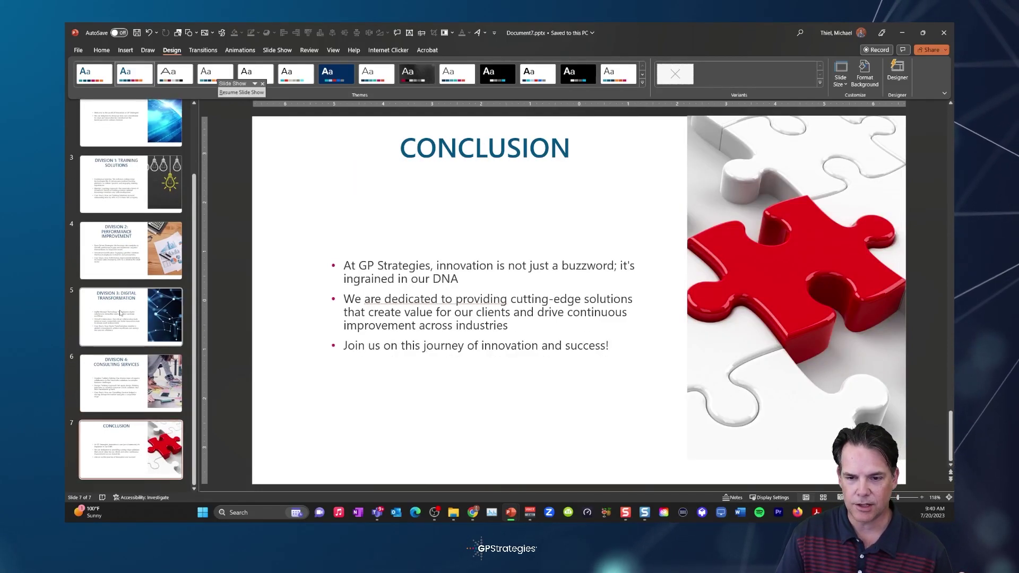
Step: Revisit the title, Introduction and Division slides, selecting the patterned and globe pictures
{"action": "left_click", "coordinate": [121, 314]}
{"action": "left_click", "coordinate": [127, 183]}
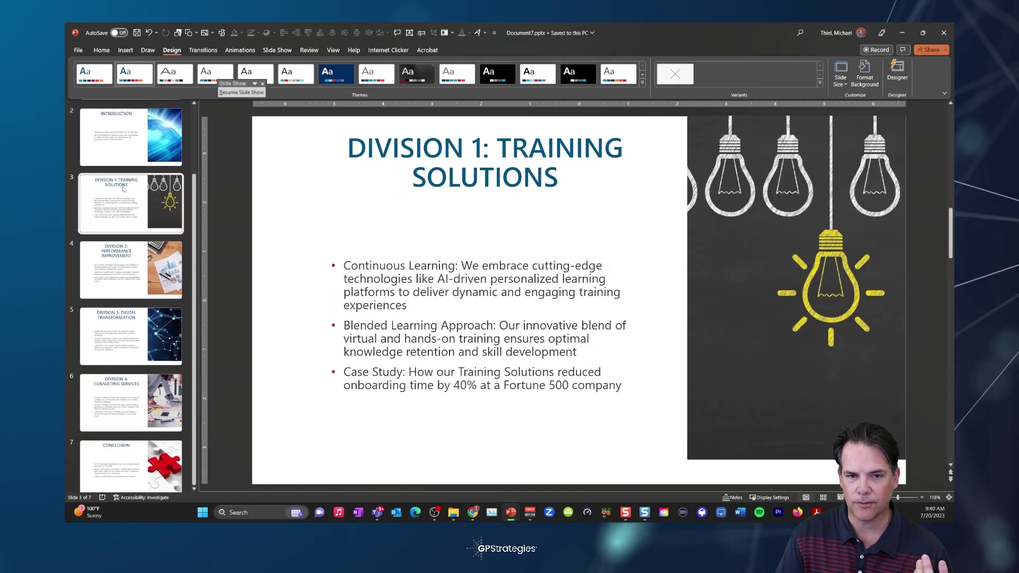
{"action": "left_click", "coordinate": [131, 136]}
{"action": "left_click", "coordinate": [590, 269]}
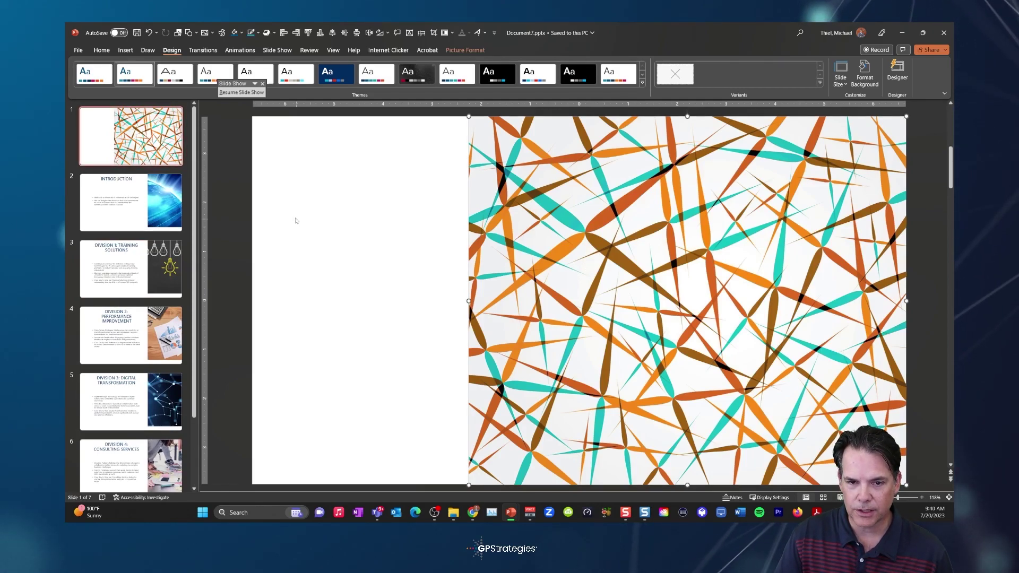
{"action": "key", "text": "Page_Down"}
{"action": "left_click", "coordinate": [773, 260]}
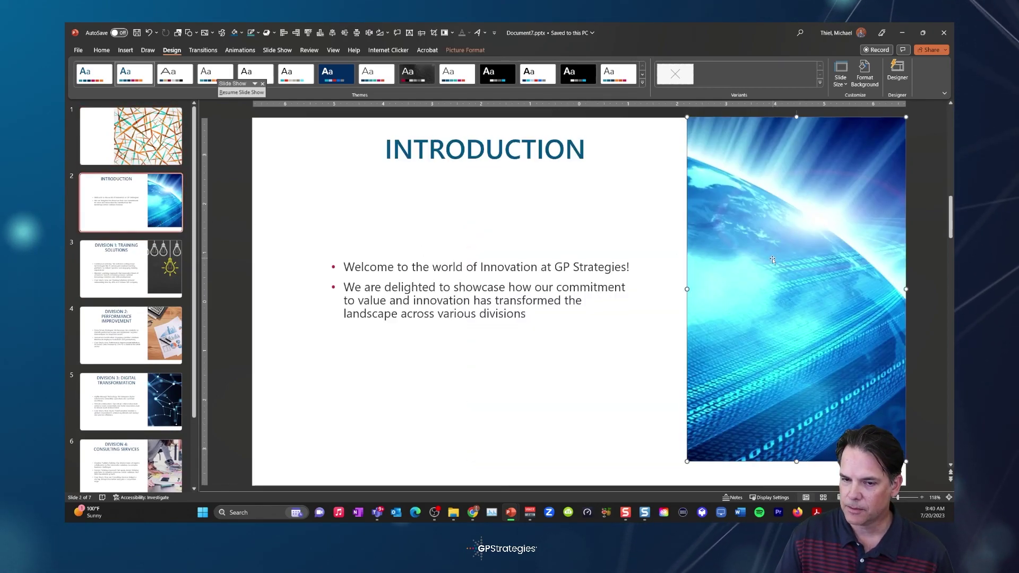
{"action": "left_click", "coordinate": [175, 273]}
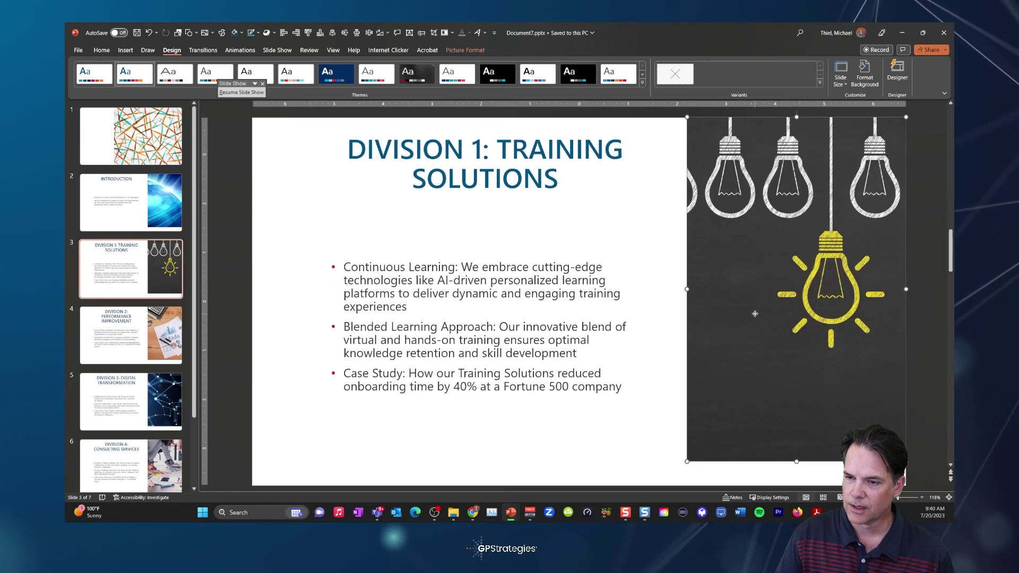
{"action": "left_click", "coordinate": [144, 345]}
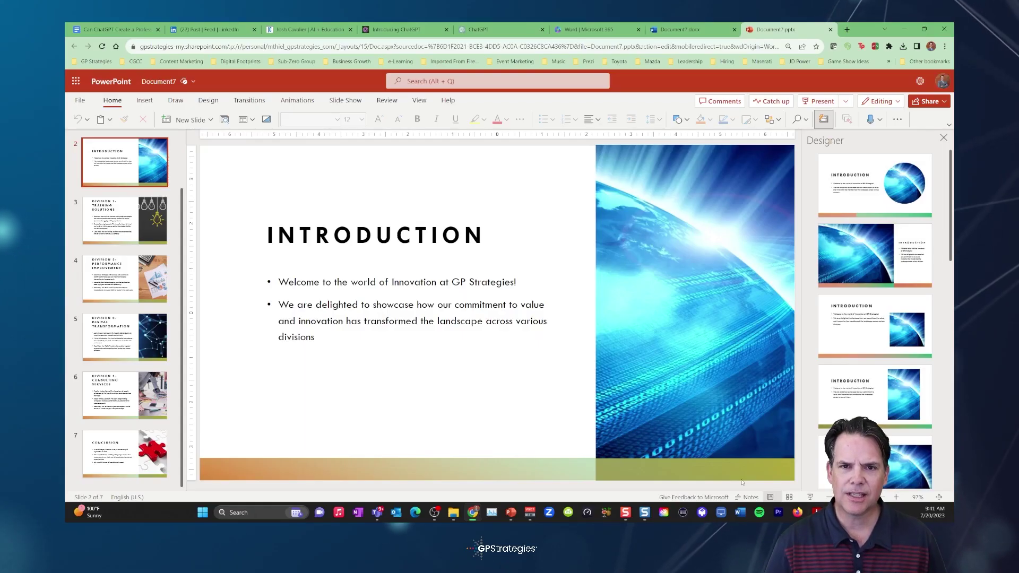
Step: Ask ChatGPT to "Make this more persuasive" for the innovation presentation
{"action": "left_click", "coordinate": [477, 30]}
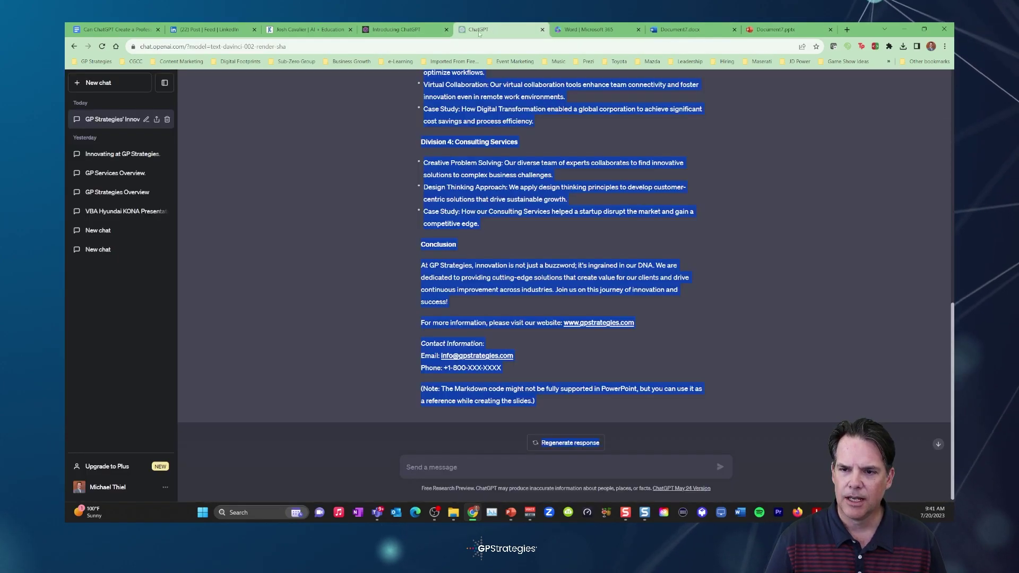
{"action": "left_click", "coordinate": [376, 215]}
{"action": "scroll", "coordinate": [373, 233], "scroll_direction": "up", "scroll_amount": 15}
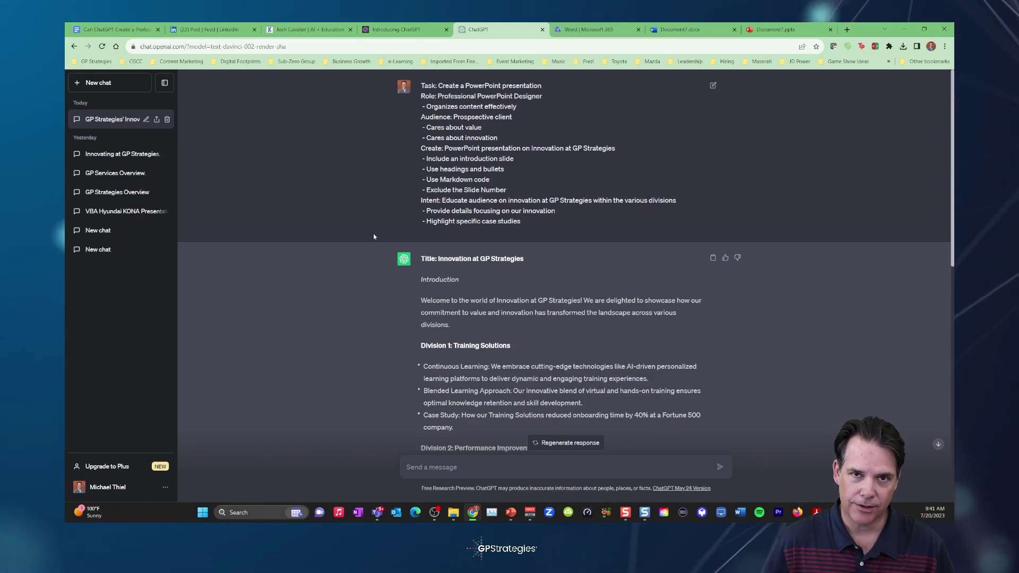
{"action": "scroll", "coordinate": [598, 402], "scroll_direction": "down", "scroll_amount": 6}
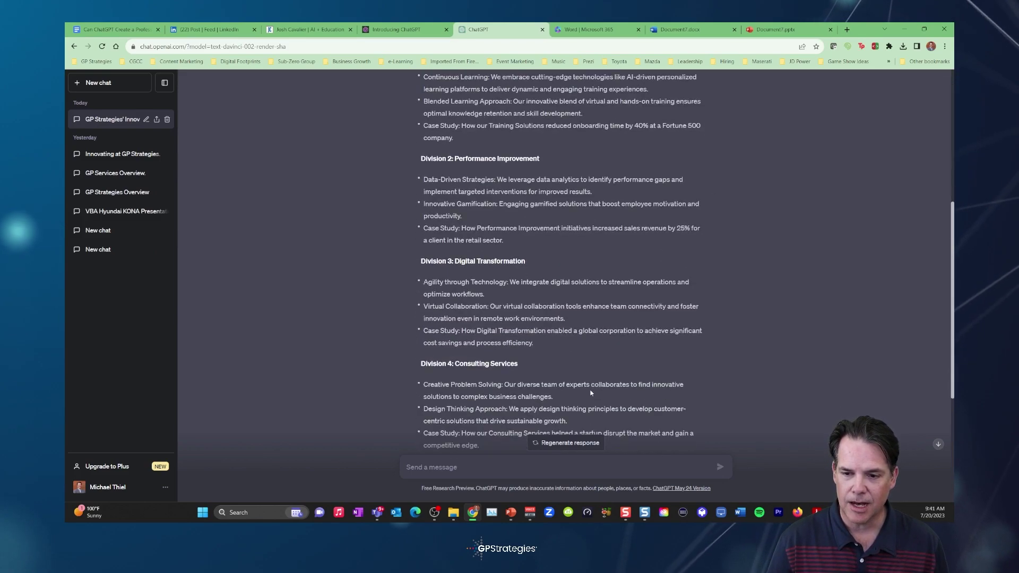
{"action": "scroll", "coordinate": [589, 396], "scroll_direction": "up", "scroll_amount": 6}
{"action": "scroll", "coordinate": [581, 386], "scroll_direction": "down", "scroll_amount": 5}
{"action": "scroll", "coordinate": [579, 393], "scroll_direction": "down", "scroll_amount": 5}
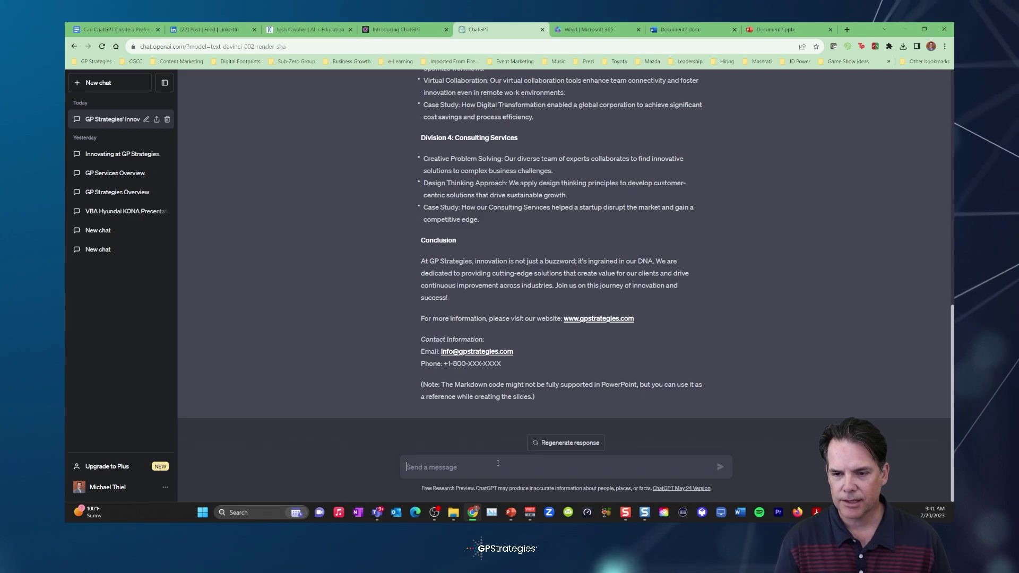
{"action": "type", "text": "Make this more persuasive"}
{"action": "key", "text": "Return"}
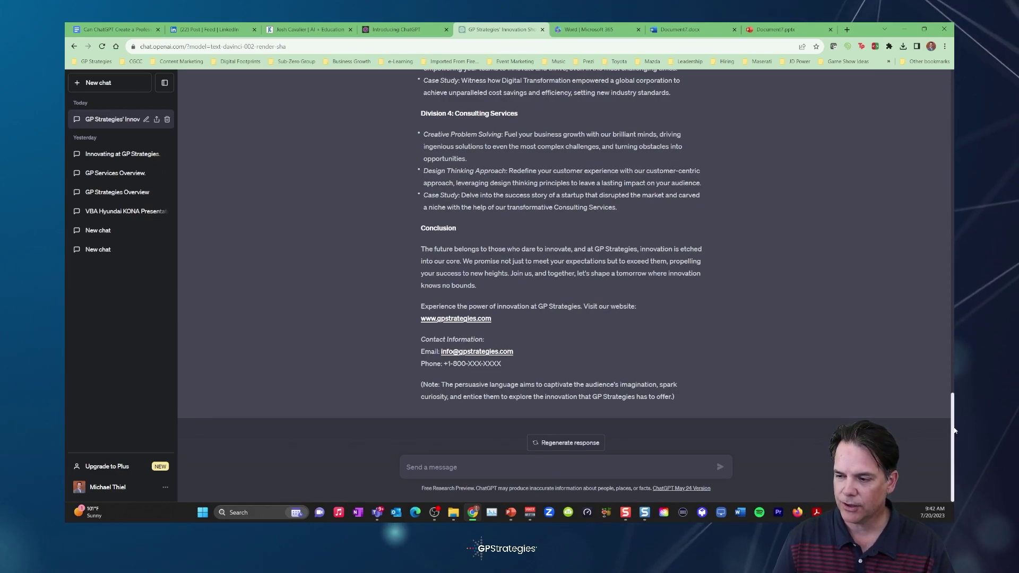
Step: Select the entire 'Unleashing Innovation' persuasive reply text
{"action": "scroll", "coordinate": [940, 419], "scroll_direction": "up", "scroll_amount": 9}
{"action": "scroll", "coordinate": [928, 311], "scroll_direction": "up", "scroll_amount": 2}
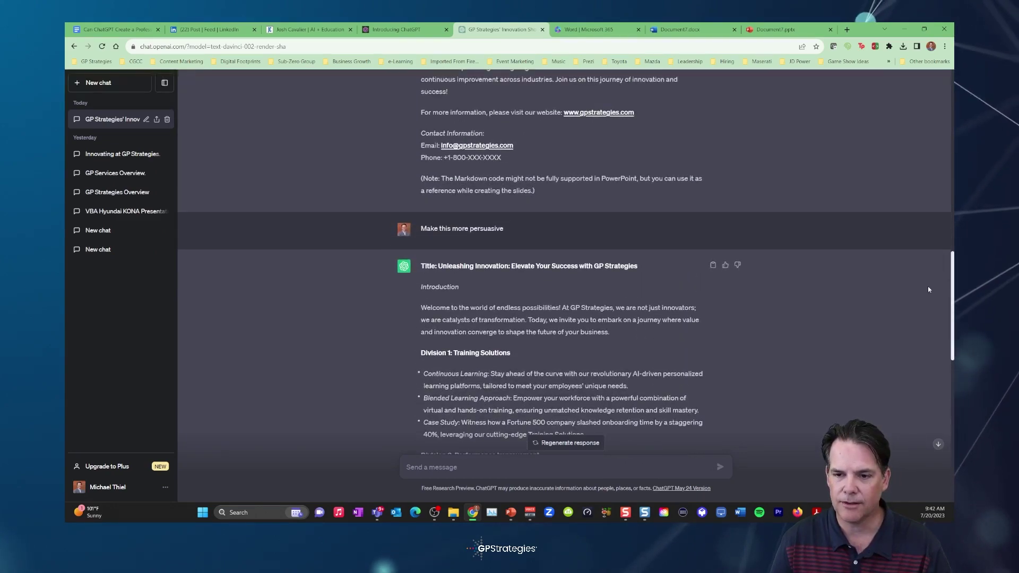
{"action": "scroll", "coordinate": [928, 285], "scroll_direction": "down", "scroll_amount": 4}
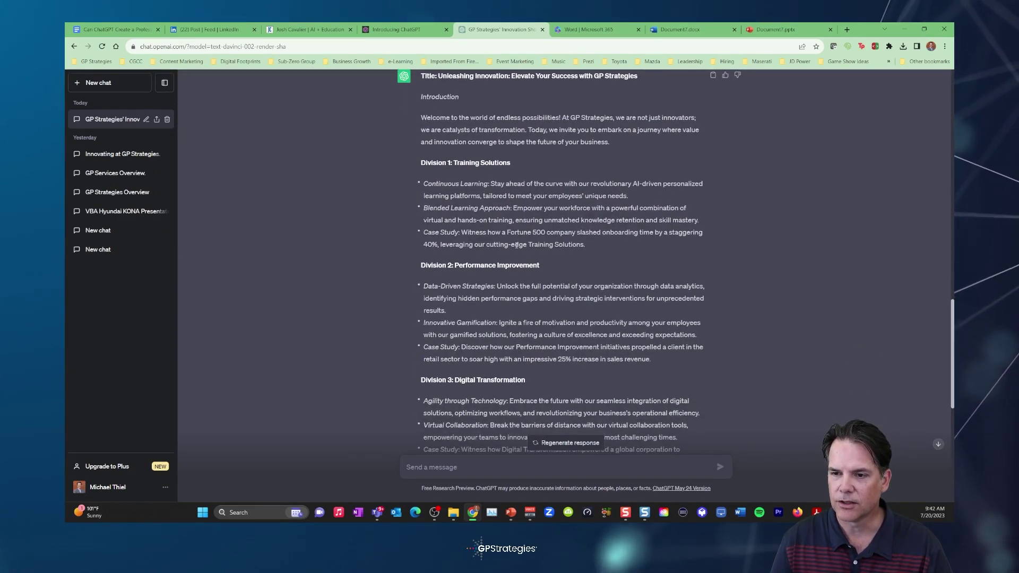
{"action": "scroll", "coordinate": [930, 338], "scroll_direction": "up", "scroll_amount": 1}
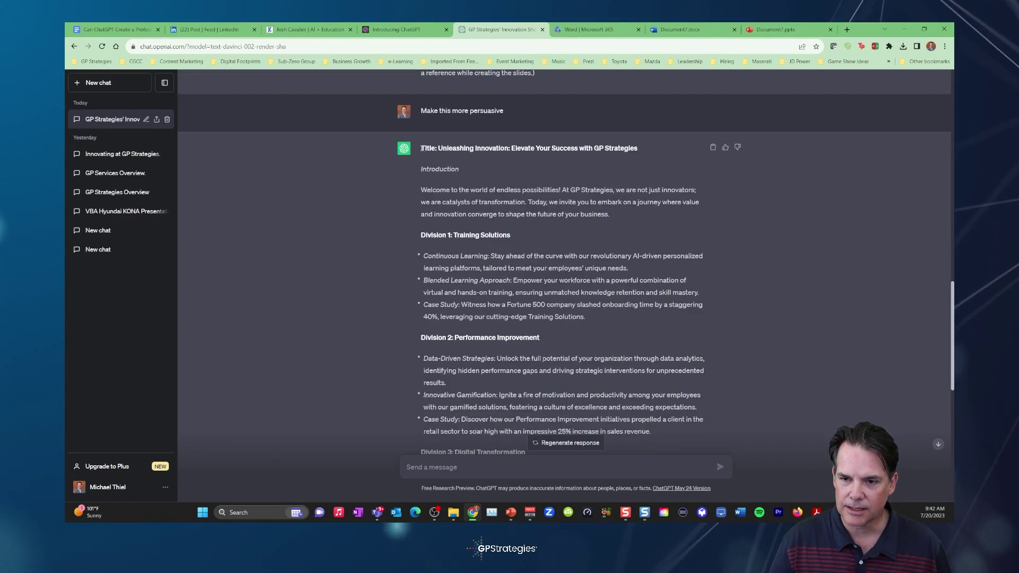
{"action": "left_click_drag", "start_coordinate": [453, 200], "coordinate": [629, 444]}
{"action": "scroll", "coordinate": [611, 371], "scroll_direction": "down", "scroll_amount": 10}
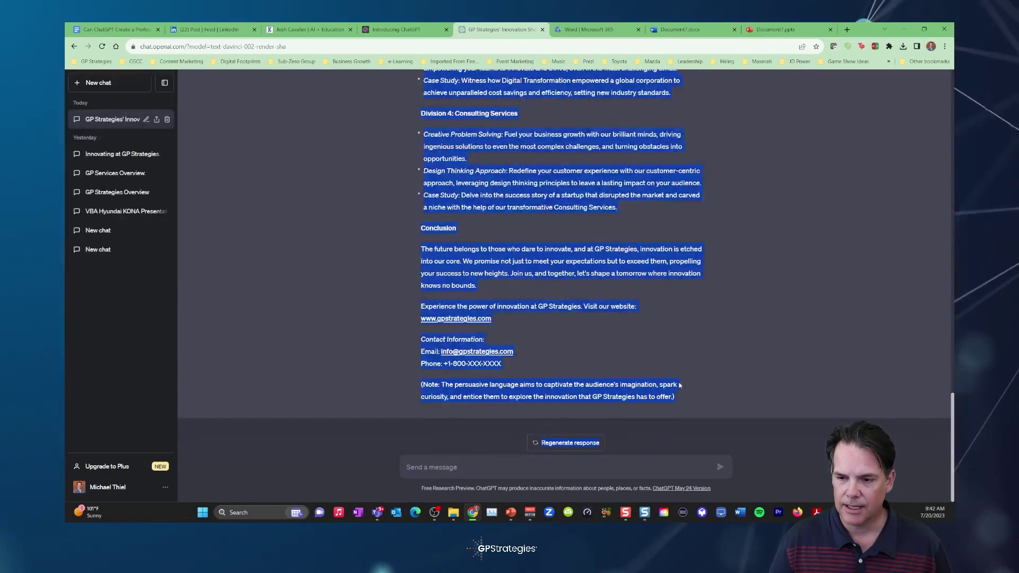
Step: Copy the persuasive reply and create a new blank Word document
{"action": "right_click", "coordinate": [511, 257]}
{"action": "left_click", "coordinate": [531, 264]}
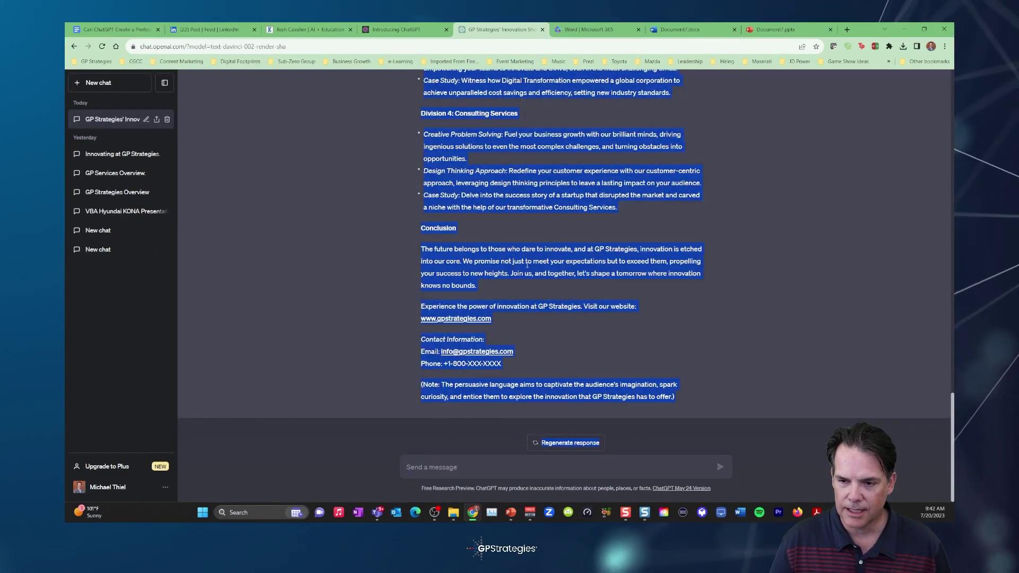
{"action": "left_click", "coordinate": [680, 30]}
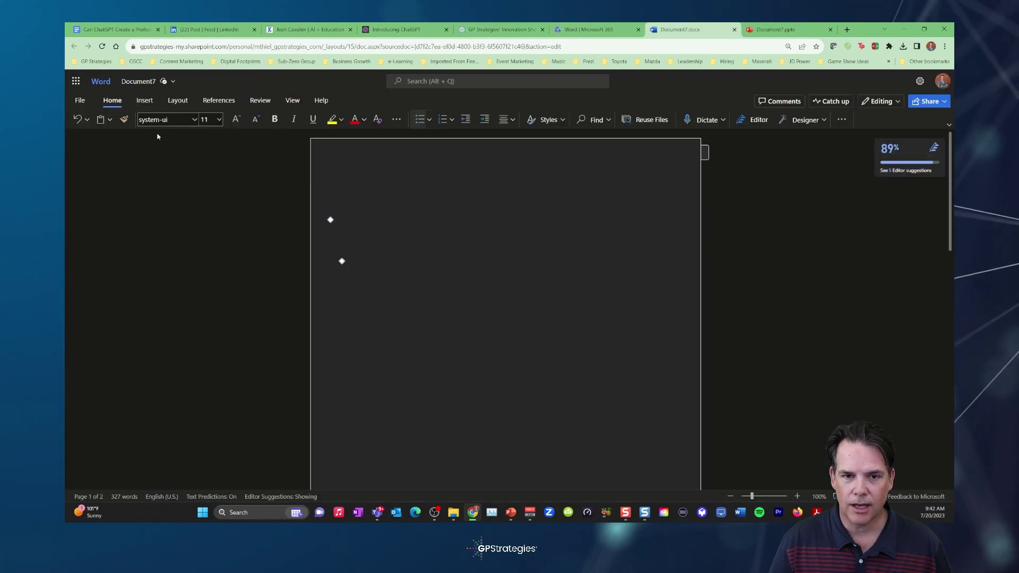
{"action": "left_click", "coordinate": [77, 101]}
{"action": "left_click", "coordinate": [100, 132]}
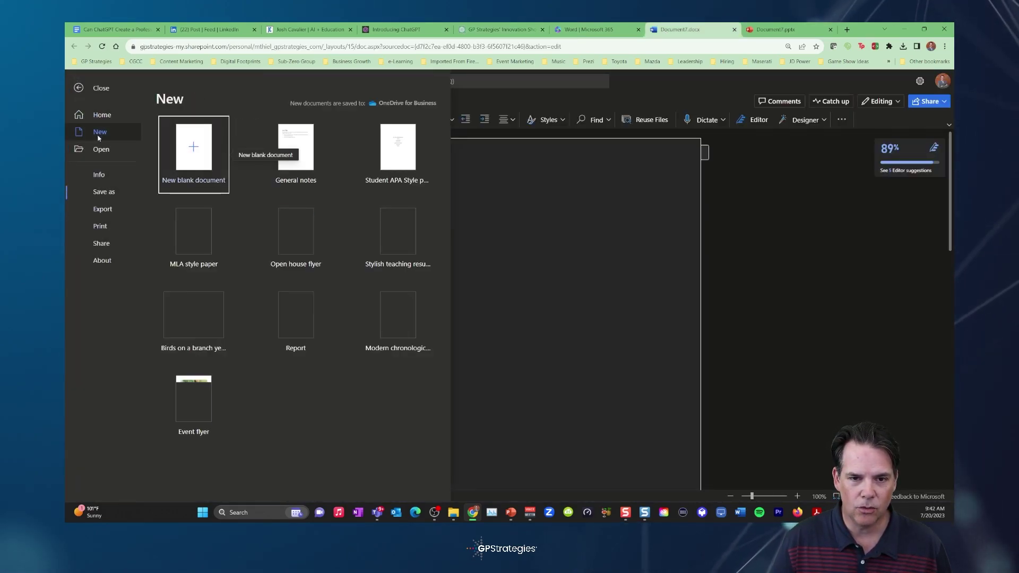
{"action": "left_click", "coordinate": [180, 157]}
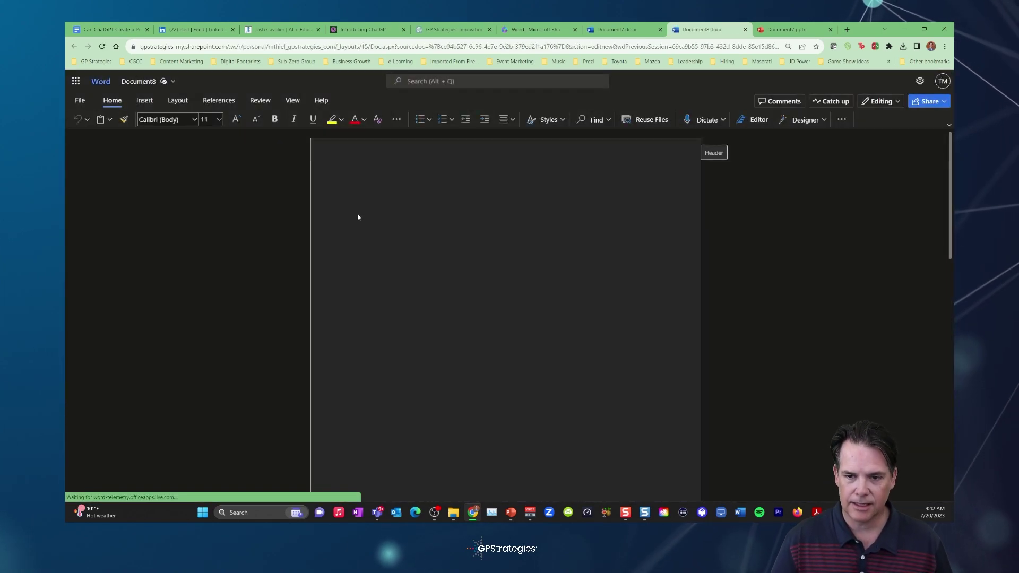
Step: Export the document to a PowerPoint presentation with the plain white theme and open it
{"action": "left_click", "coordinate": [79, 100]}
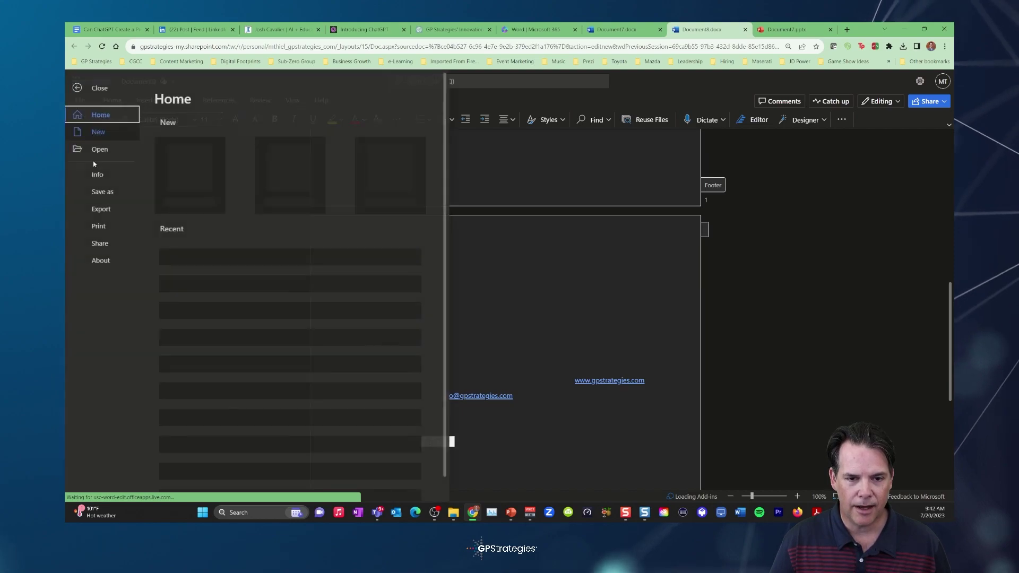
{"action": "left_click", "coordinate": [101, 209]}
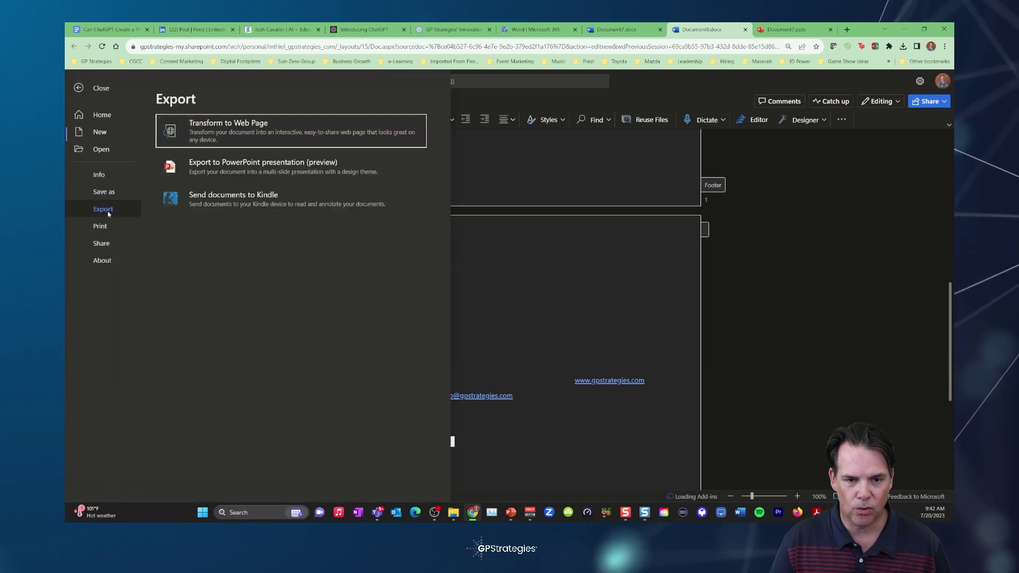
{"action": "left_click", "coordinate": [244, 169]}
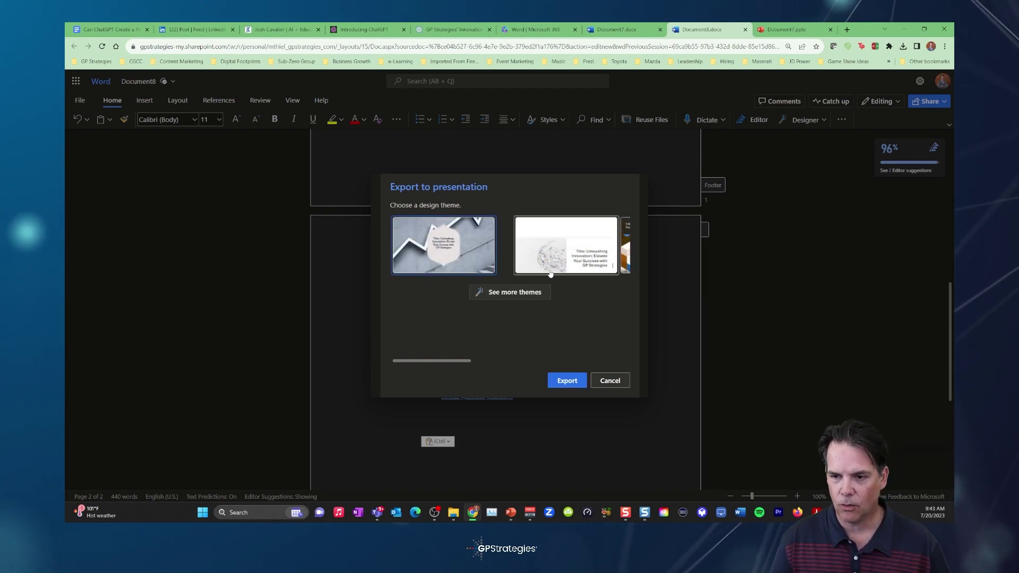
{"action": "left_click_drag", "start_coordinate": [444, 365], "coordinate": [664, 368]}
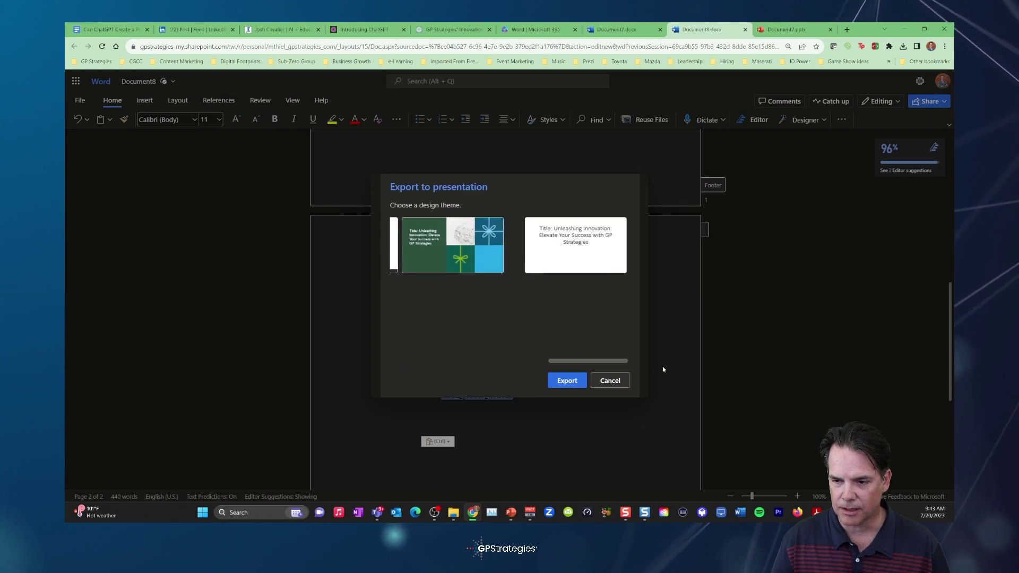
{"action": "left_click", "coordinate": [581, 257]}
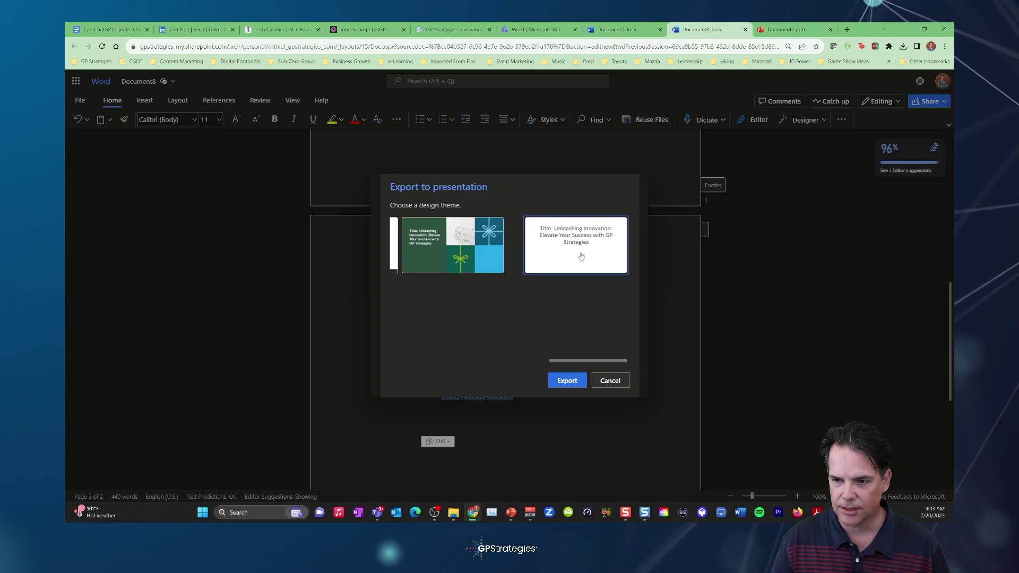
{"action": "left_click", "coordinate": [567, 382]}
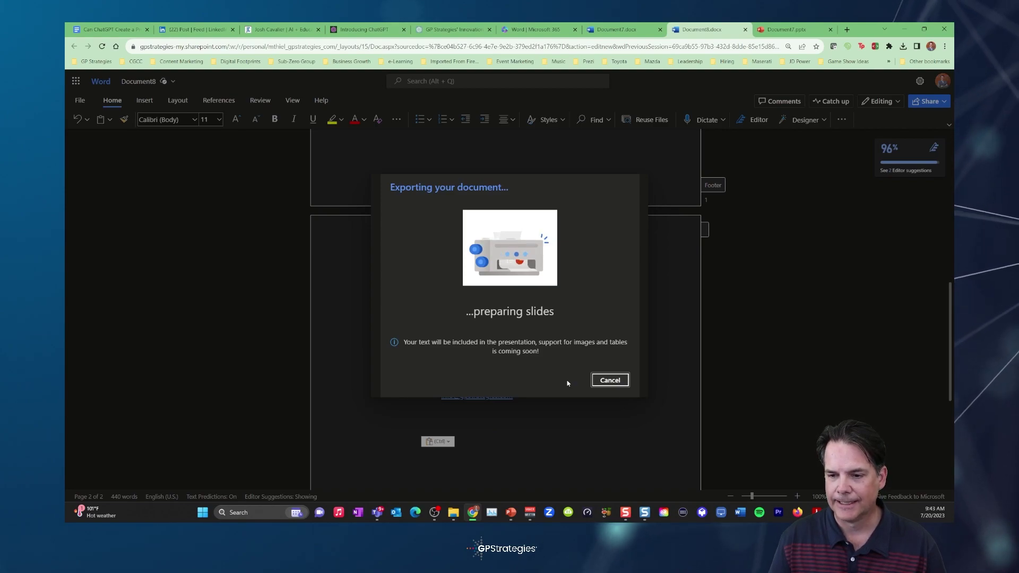
{"action": "left_click", "coordinate": [550, 384]}
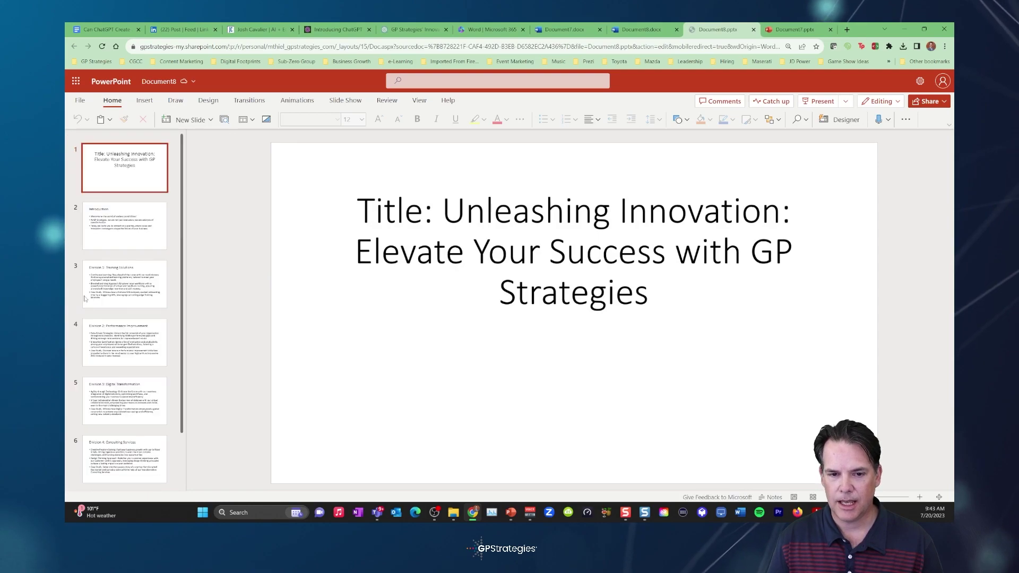
Step: Go through all seven Document8 slides to the Conclusion, then back to the Introduction slide
{"action": "left_click", "coordinate": [125, 226]}
{"action": "left_click", "coordinate": [127, 289]}
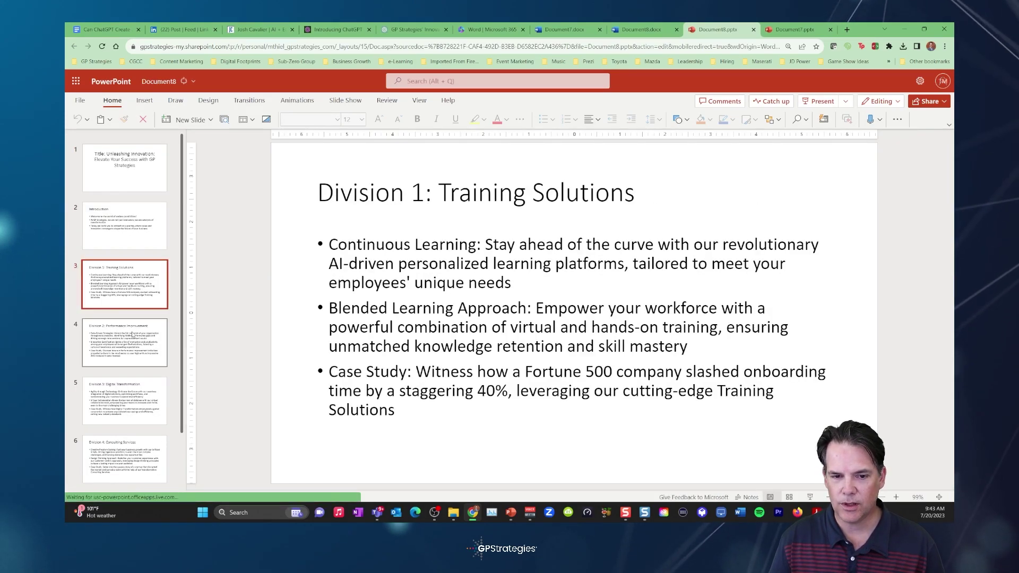
{"action": "left_click", "coordinate": [135, 342]}
{"action": "left_click", "coordinate": [142, 398]}
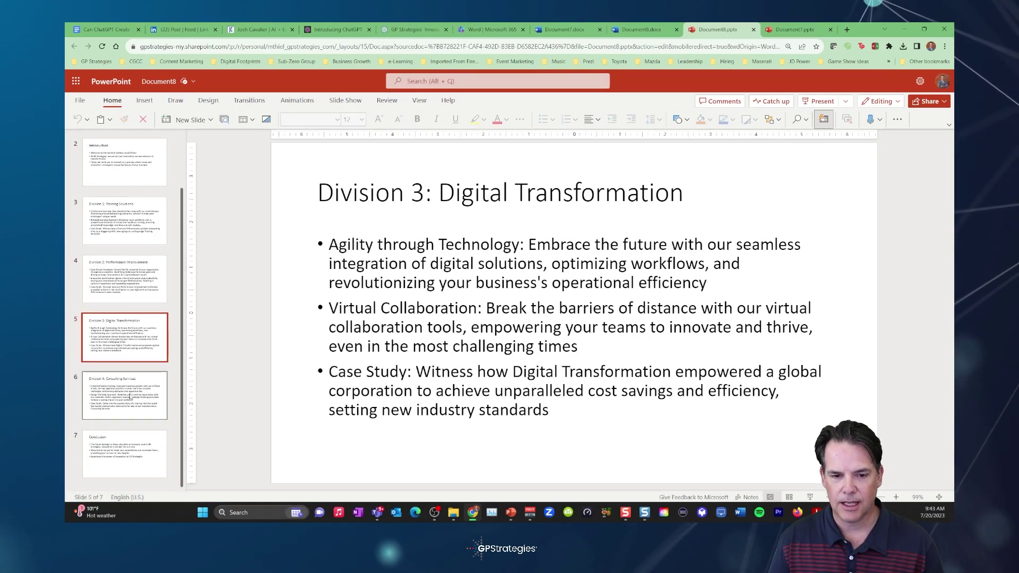
{"action": "left_click", "coordinate": [130, 397]}
{"action": "left_click", "coordinate": [123, 435]}
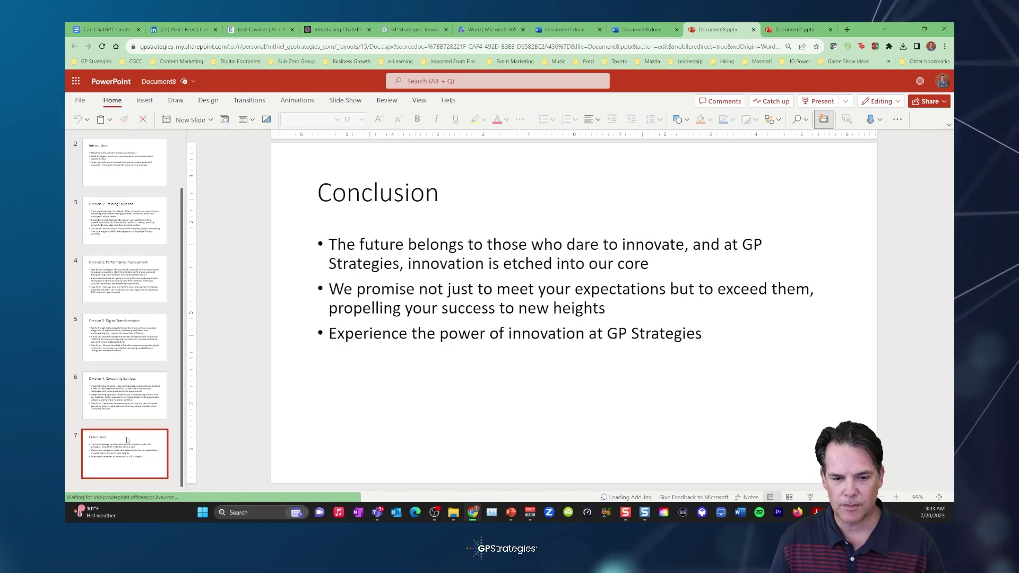
{"action": "left_click", "coordinate": [121, 395]}
{"action": "left_click", "coordinate": [119, 337]}
{"action": "left_click", "coordinate": [116, 279]}
{"action": "left_click", "coordinate": [114, 238]}
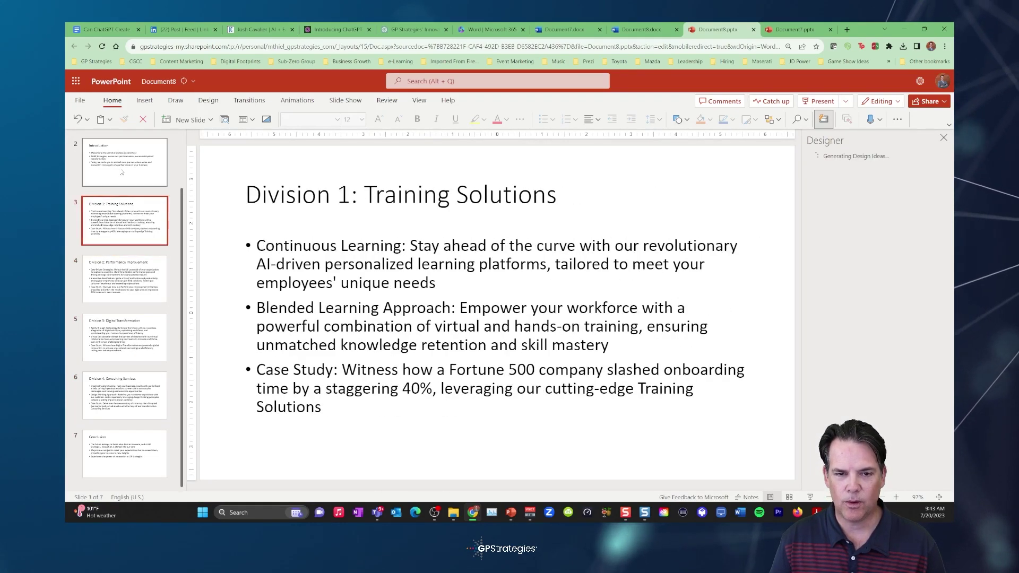
{"action": "left_click", "coordinate": [127, 183]}
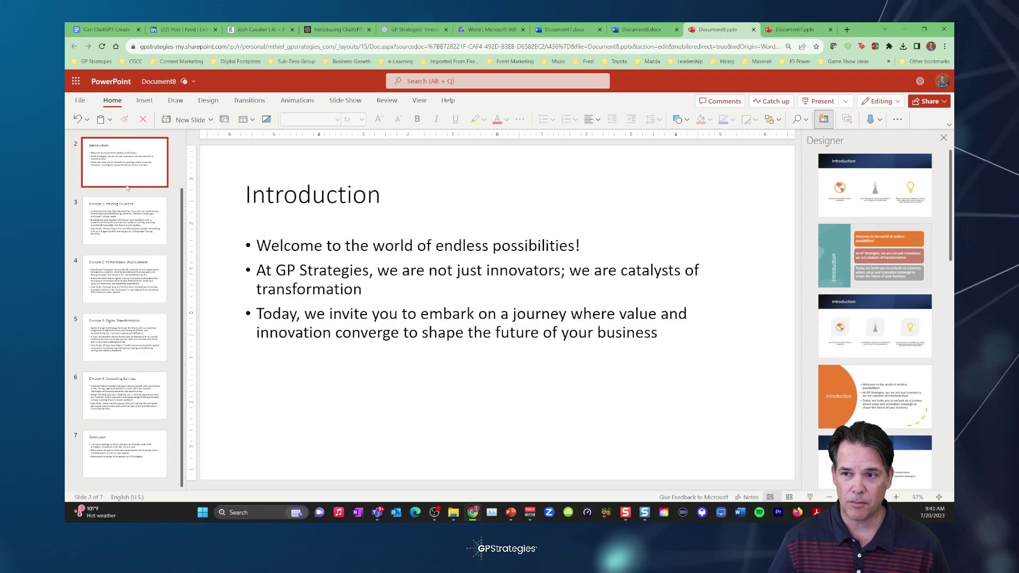
Step: Load the gpstrategies.com homepage in a new browser tab
{"action": "left_click", "coordinate": [848, 30]}
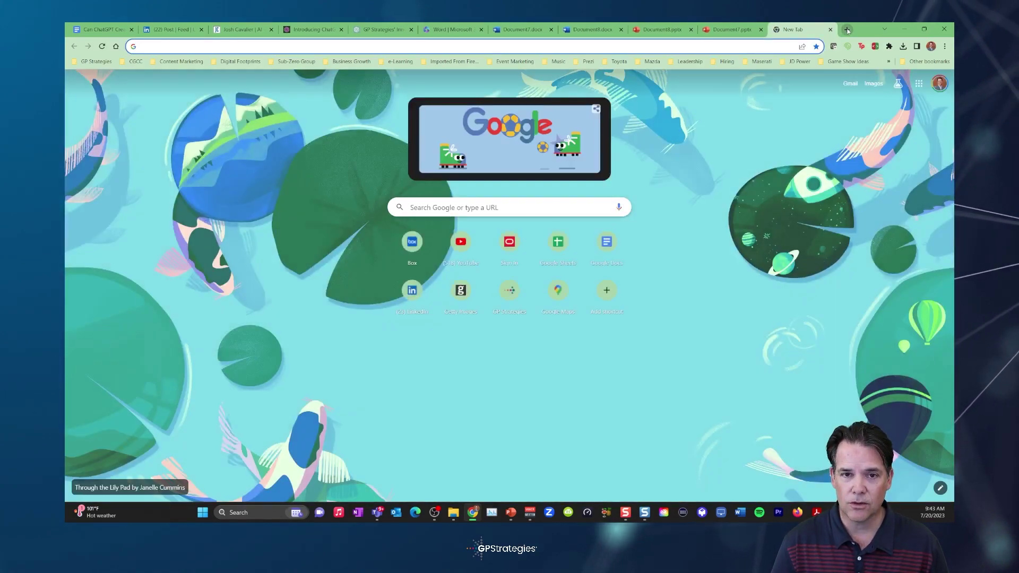
{"action": "type", "text": "gpstrategies.com"}
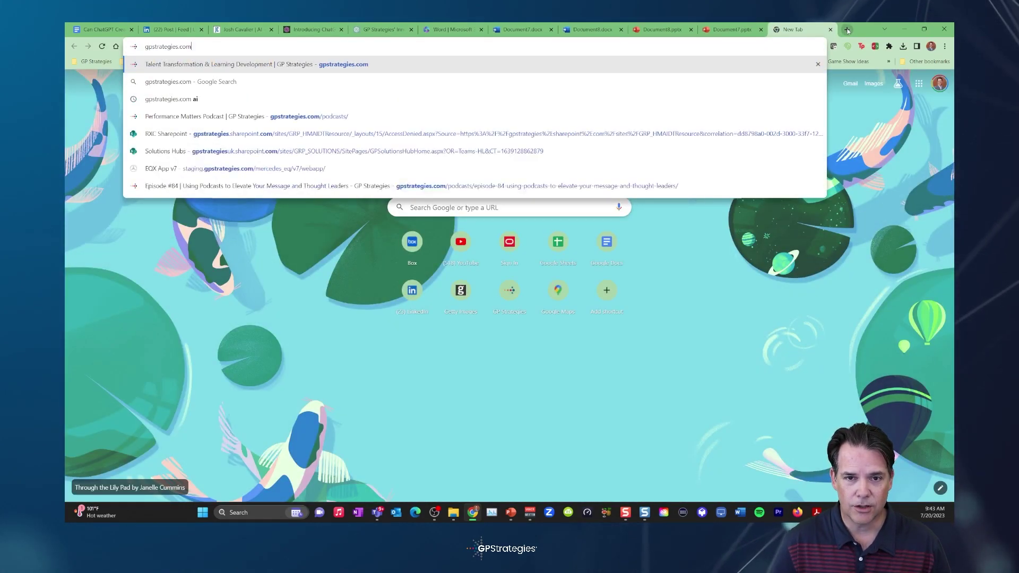
{"action": "key", "text": "Return"}
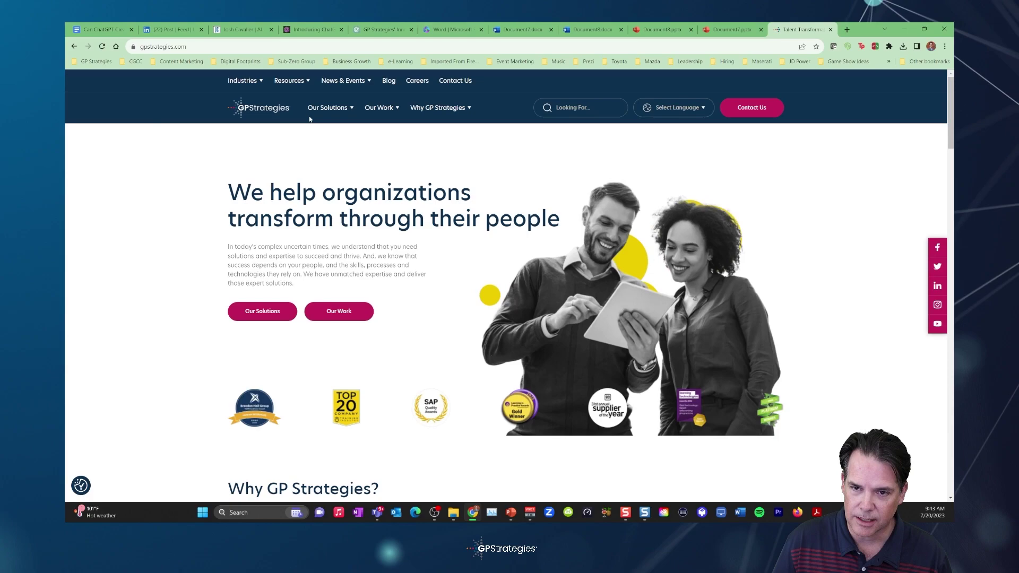
Step: Open Our Work > Case Studies, browse the case study cards, then return to ChatGPT
{"action": "mouse_move", "coordinate": [322, 107]}
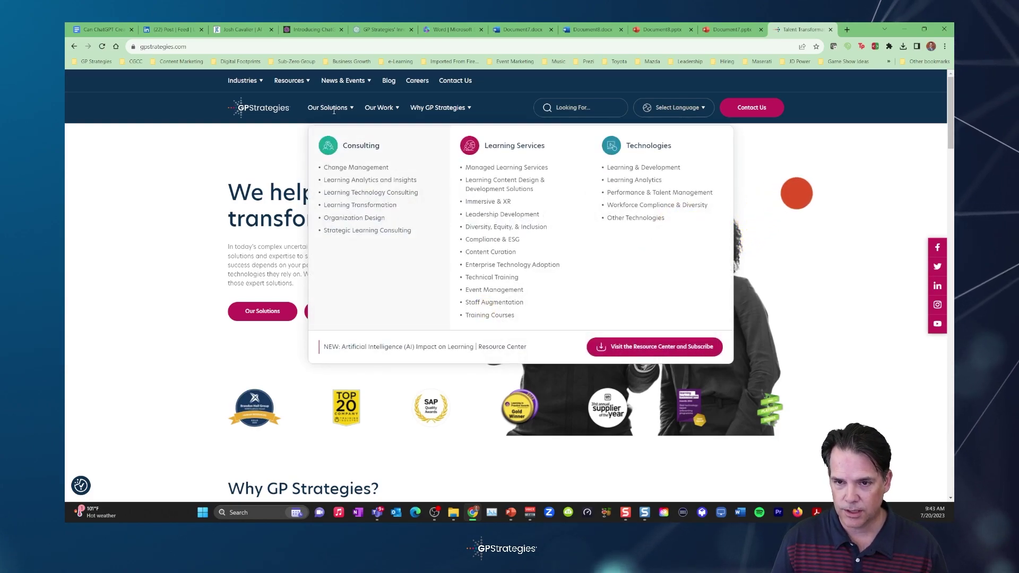
{"action": "mouse_move", "coordinate": [397, 108]}
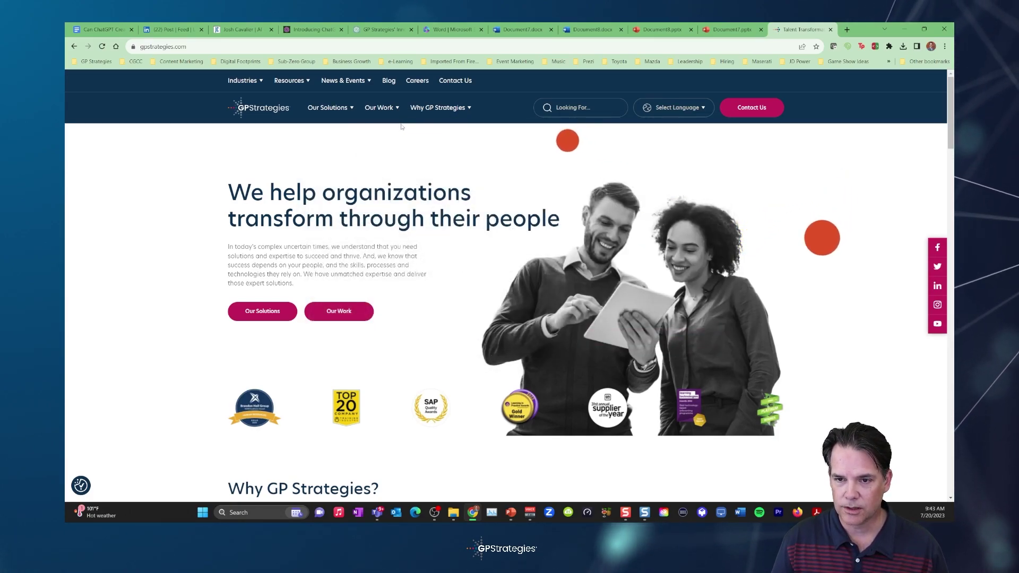
{"action": "left_click", "coordinate": [389, 130]}
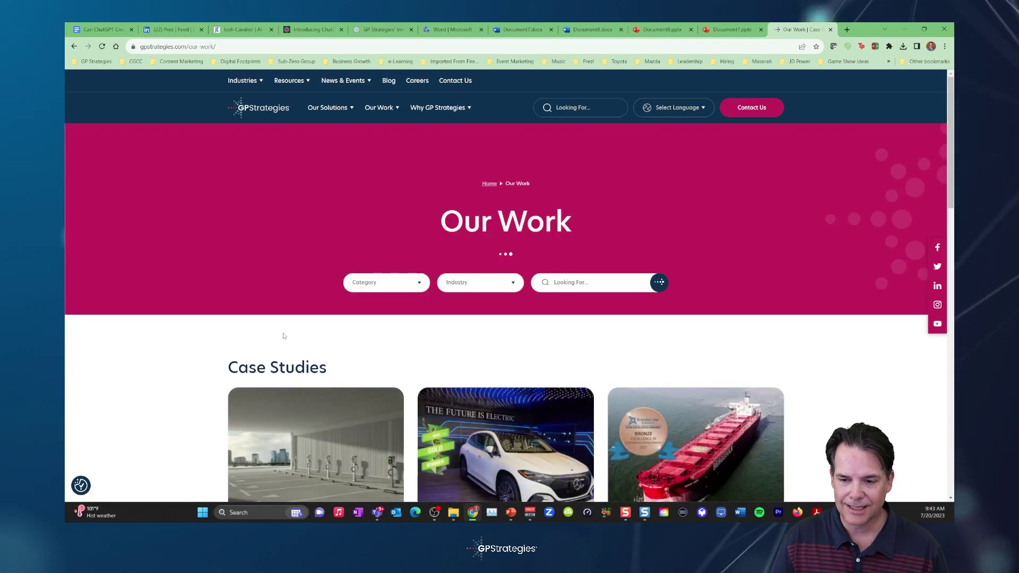
{"action": "scroll", "coordinate": [272, 285], "scroll_direction": "down", "scroll_amount": 4}
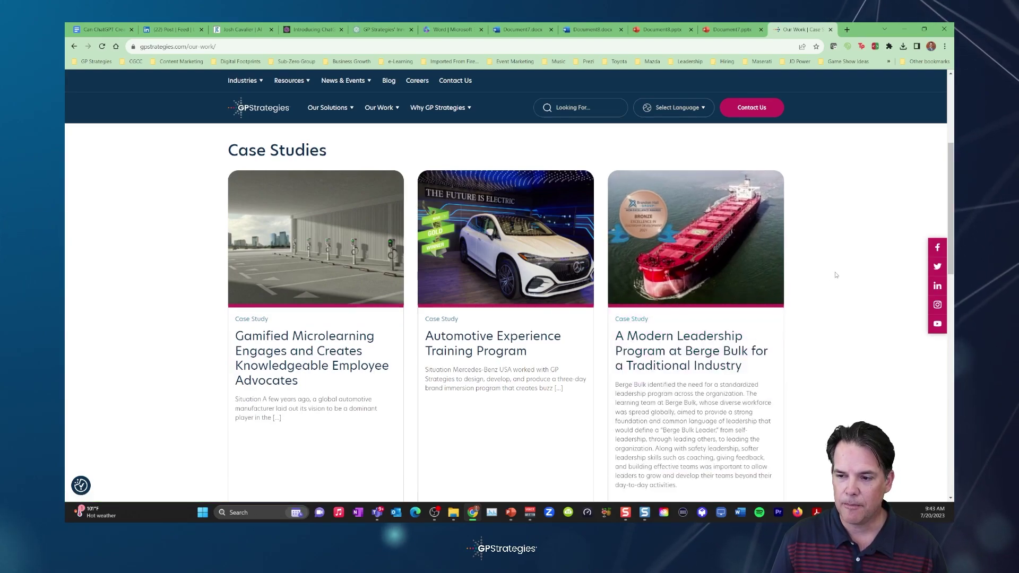
{"action": "scroll", "coordinate": [828, 282], "scroll_direction": "down", "scroll_amount": 6}
{"action": "scroll", "coordinate": [826, 289], "scroll_direction": "up", "scroll_amount": 10}
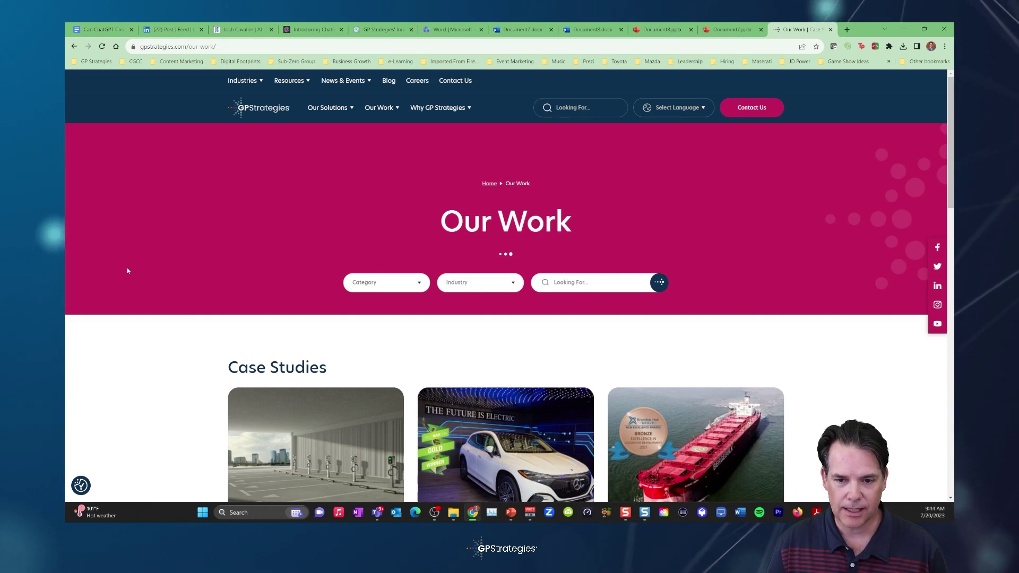
{"action": "scroll", "coordinate": [127, 270], "scroll_direction": "down", "scroll_amount": 4}
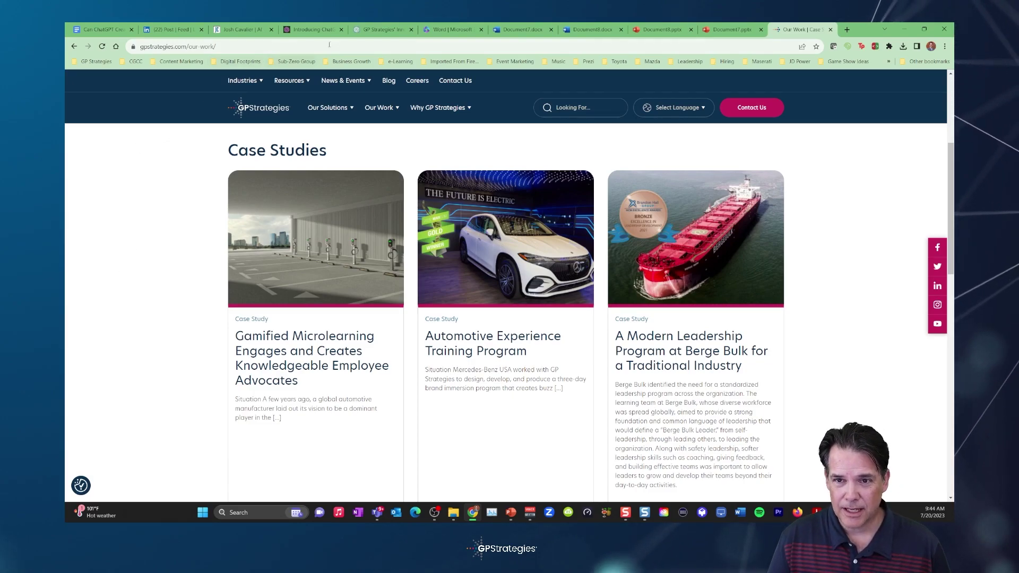
{"action": "left_click", "coordinate": [381, 29]}
Step: Read the persuasive reply's division sections, deselect the text, and jump to the Case Studies tab with Ctrl+9
{"action": "scroll", "coordinate": [457, 214], "scroll_direction": "up", "scroll_amount": 3}
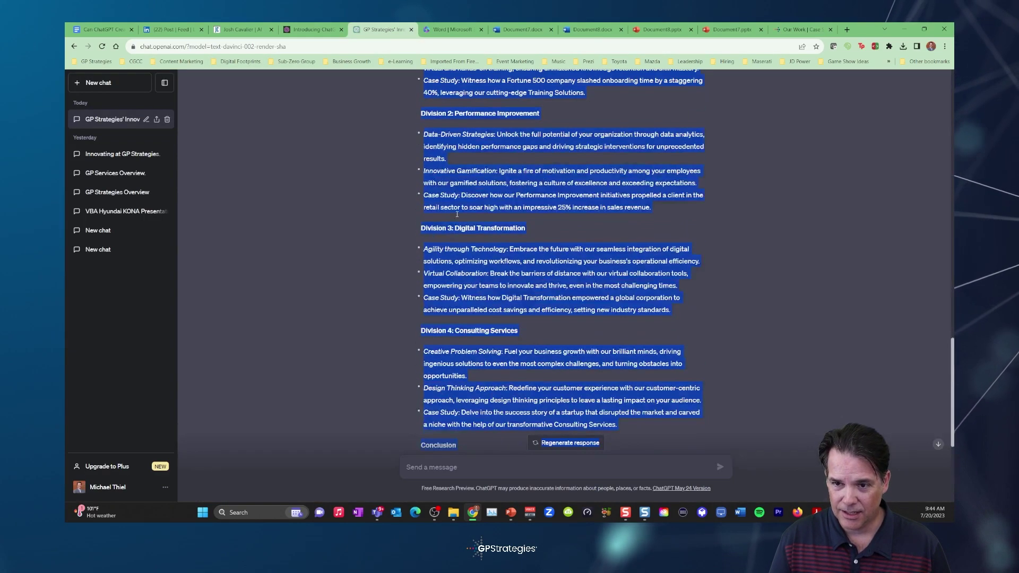
{"action": "scroll", "coordinate": [457, 214], "scroll_direction": "up", "scroll_amount": 5}
{"action": "left_click", "coordinate": [441, 257]}
{"action": "scroll", "coordinate": [440, 257], "scroll_direction": "down", "scroll_amount": 3}
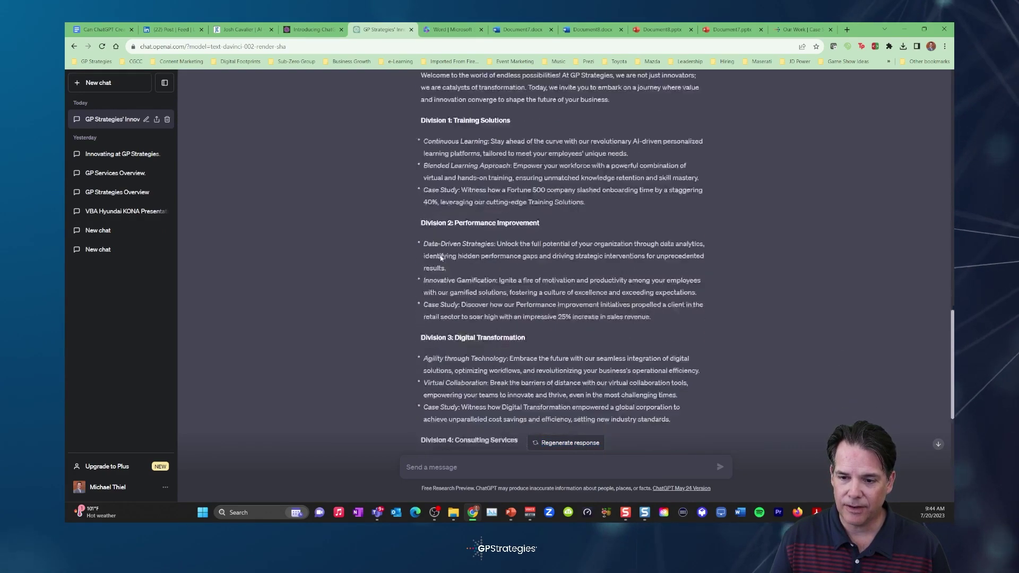
{"action": "scroll", "coordinate": [441, 257], "scroll_direction": "down", "scroll_amount": 1}
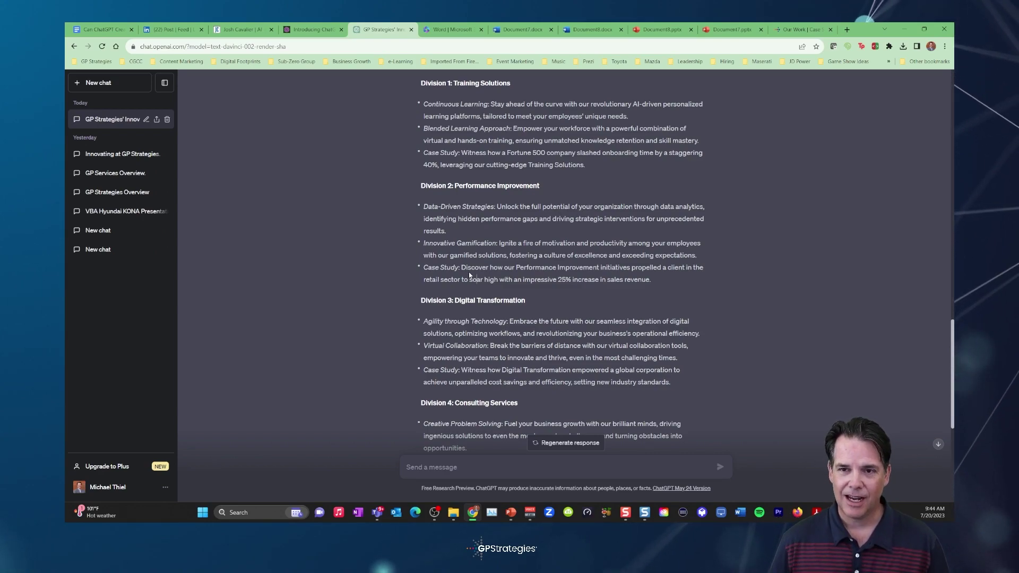
{"action": "key", "text": "ctrl+9"}
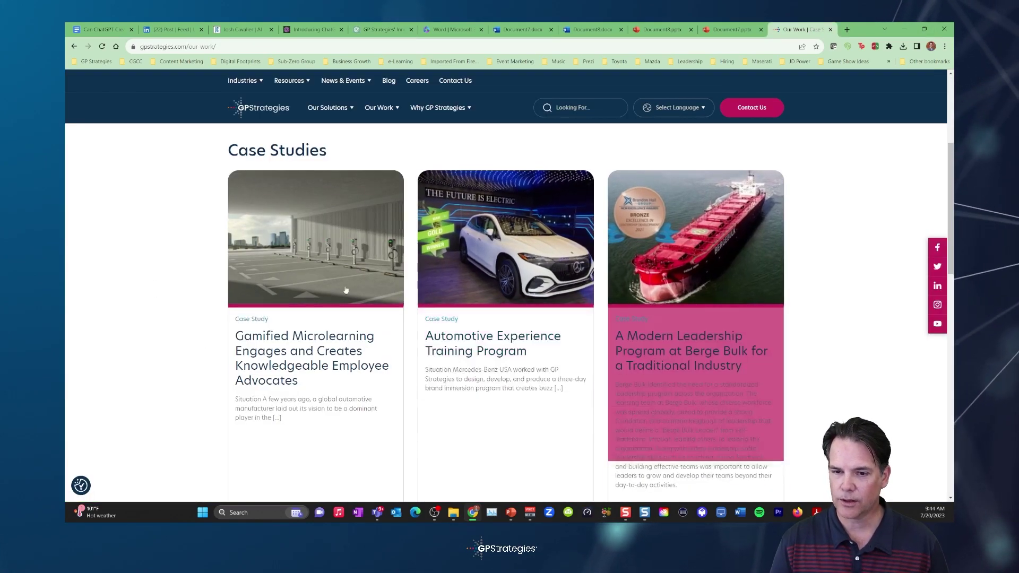
{"action": "scroll", "coordinate": [304, 370], "scroll_direction": "down", "scroll_amount": 5}
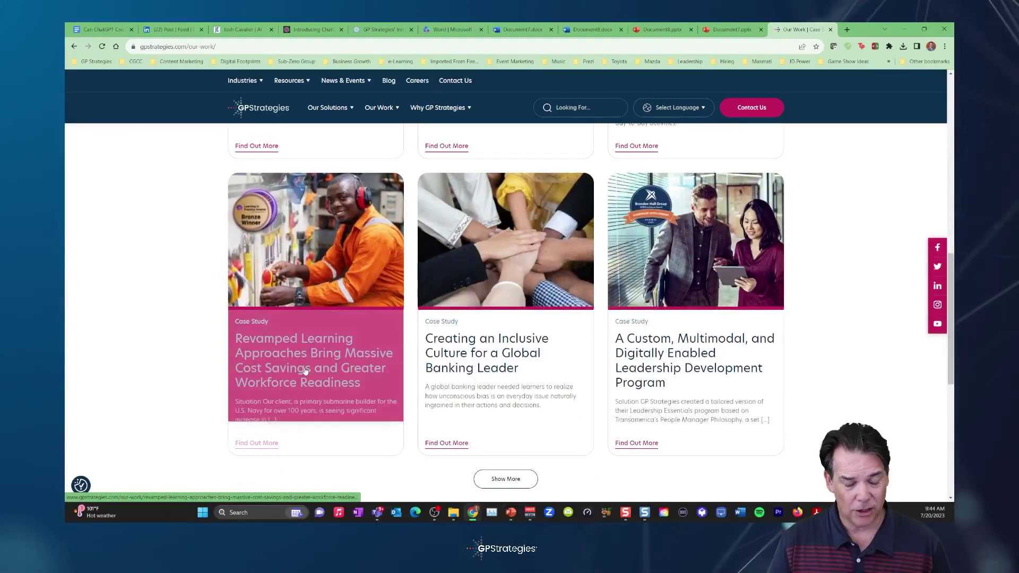